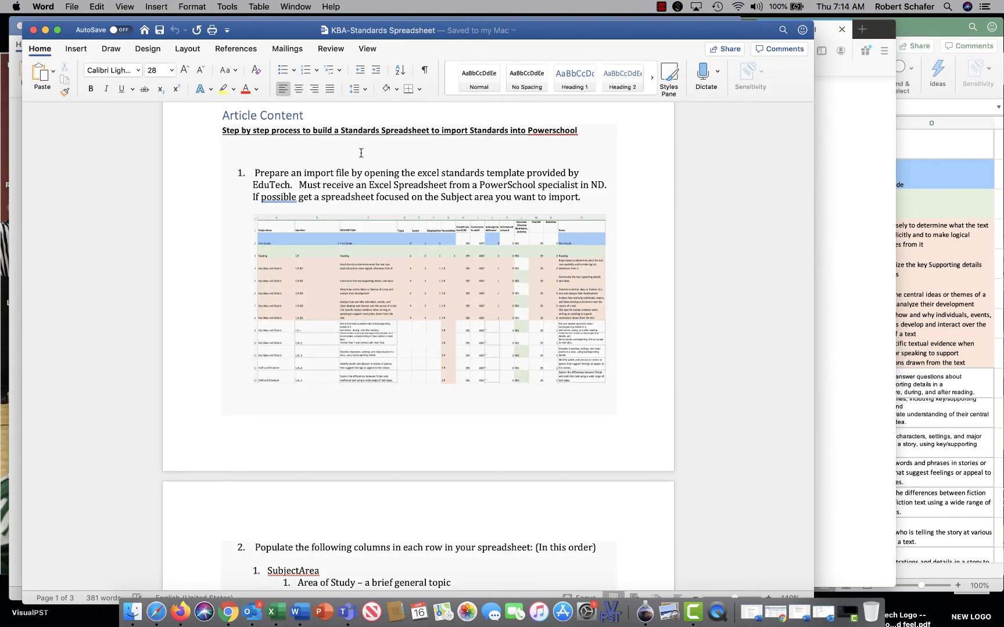
Step: Read through both KBA standards-import Word documents, then bring the ELA standards spreadsheet forward
click(10, 129)
scroll(371, 235, down, 5)
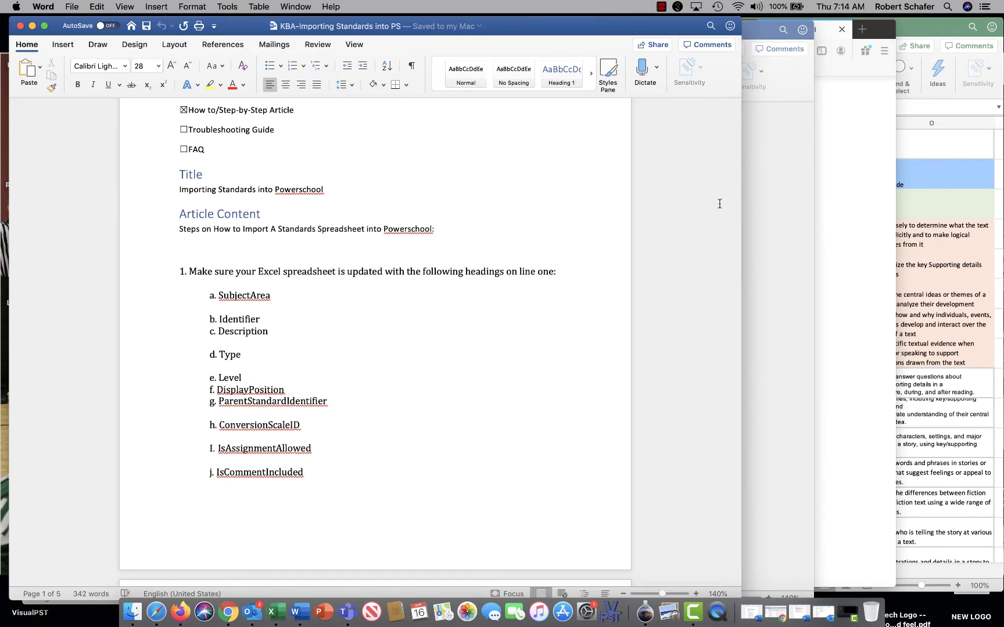
click(770, 182)
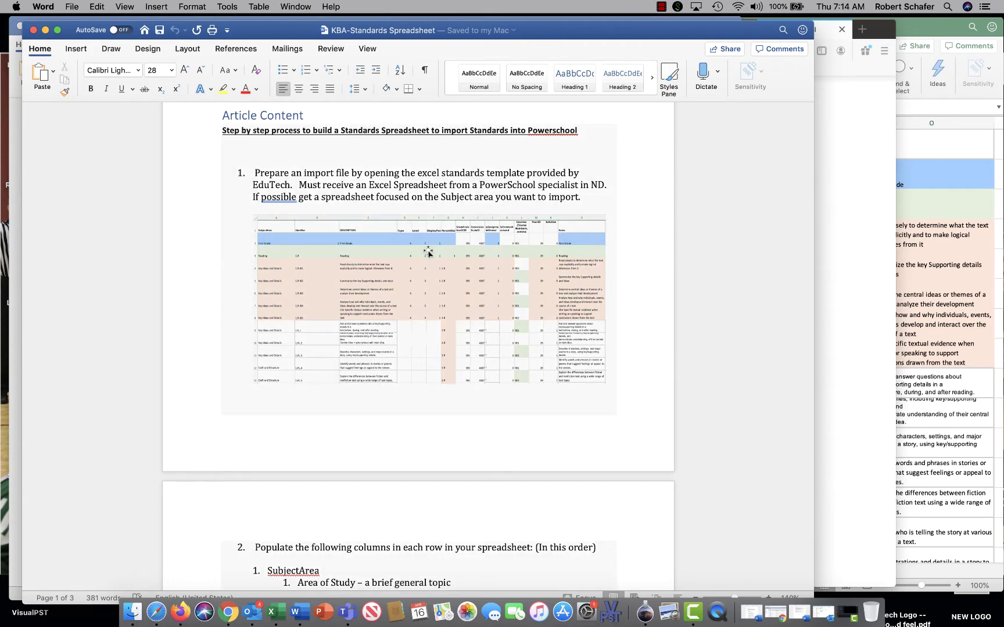
scroll(445, 266, down, 8)
scroll(445, 265, up, 8)
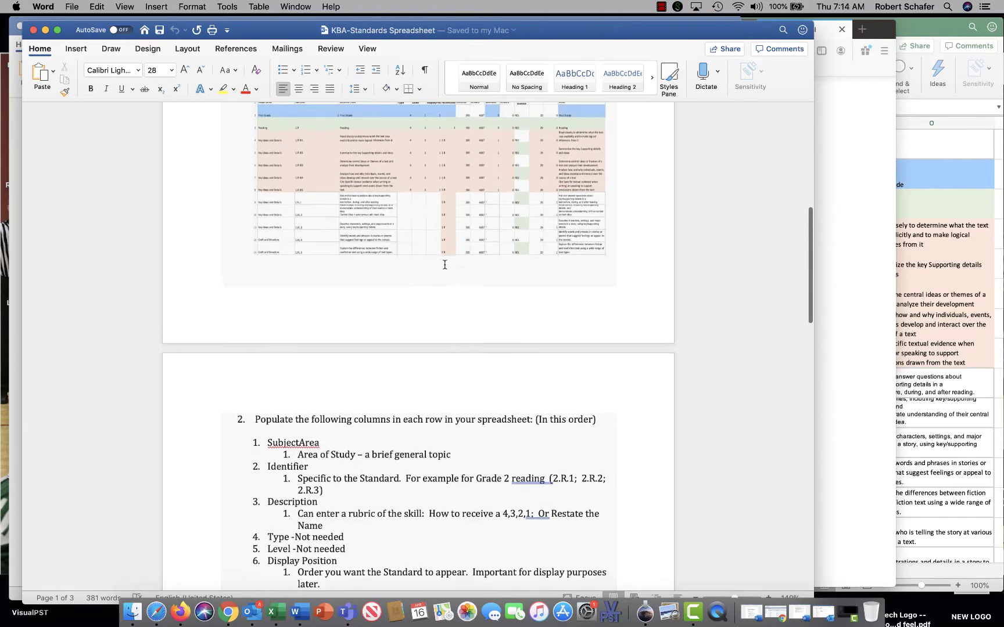
scroll(432, 263, down, 9)
scroll(432, 263, down, 2)
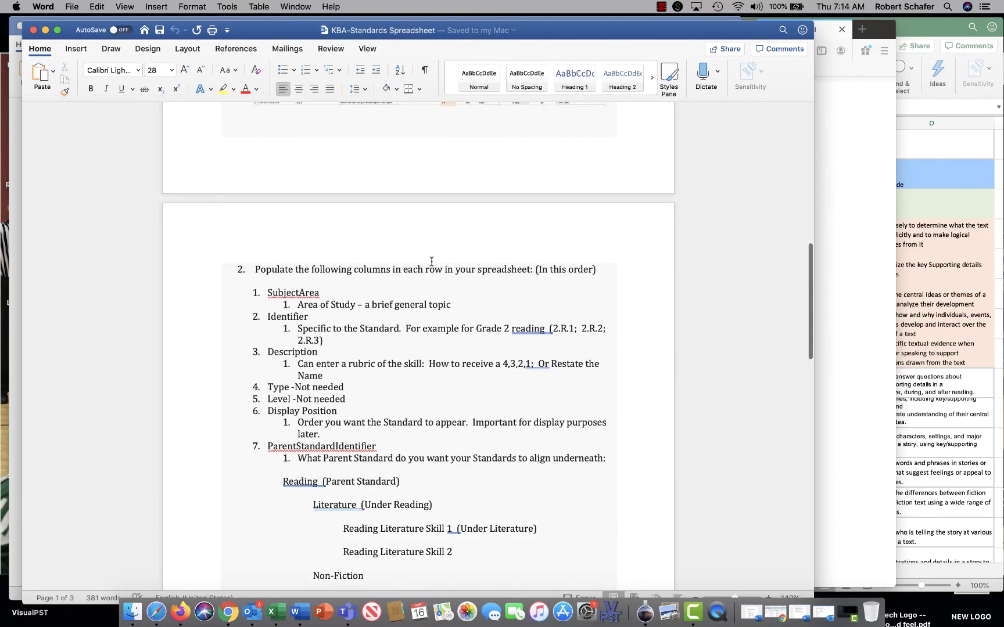
scroll(406, 316, down, 3)
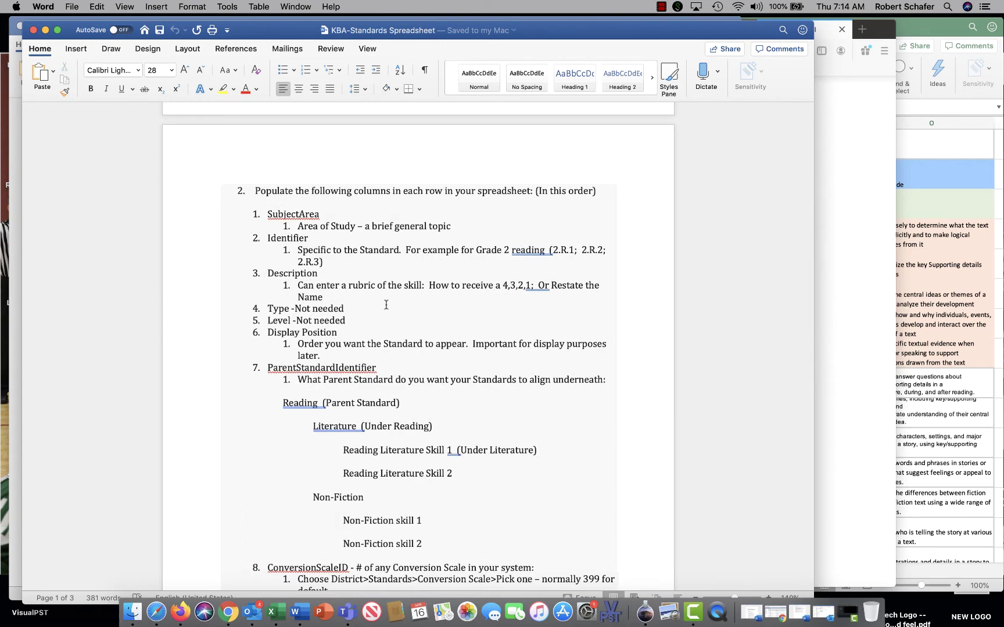
scroll(386, 304, down, 8)
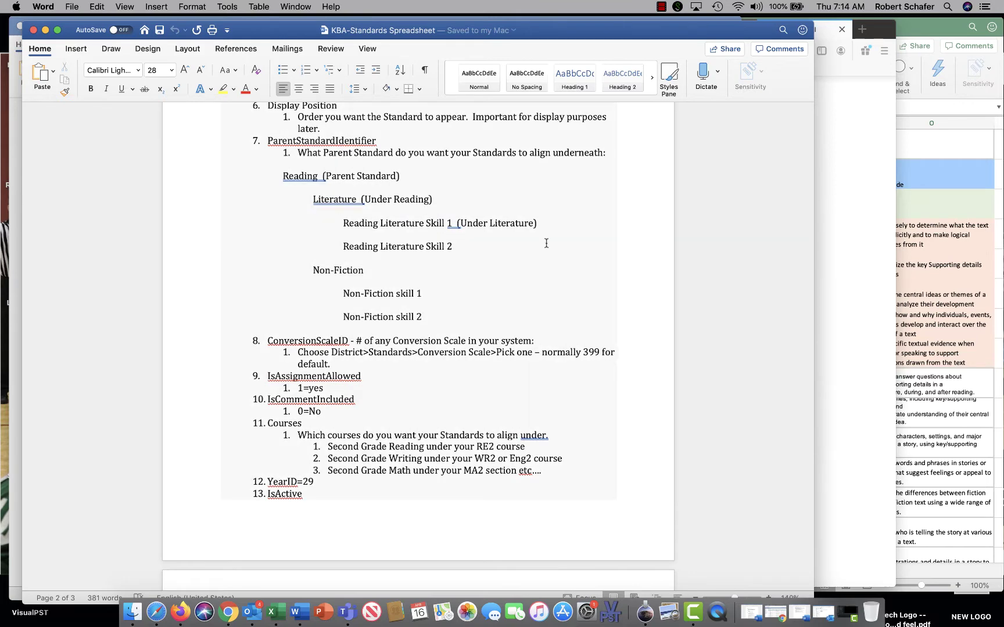
click(935, 143)
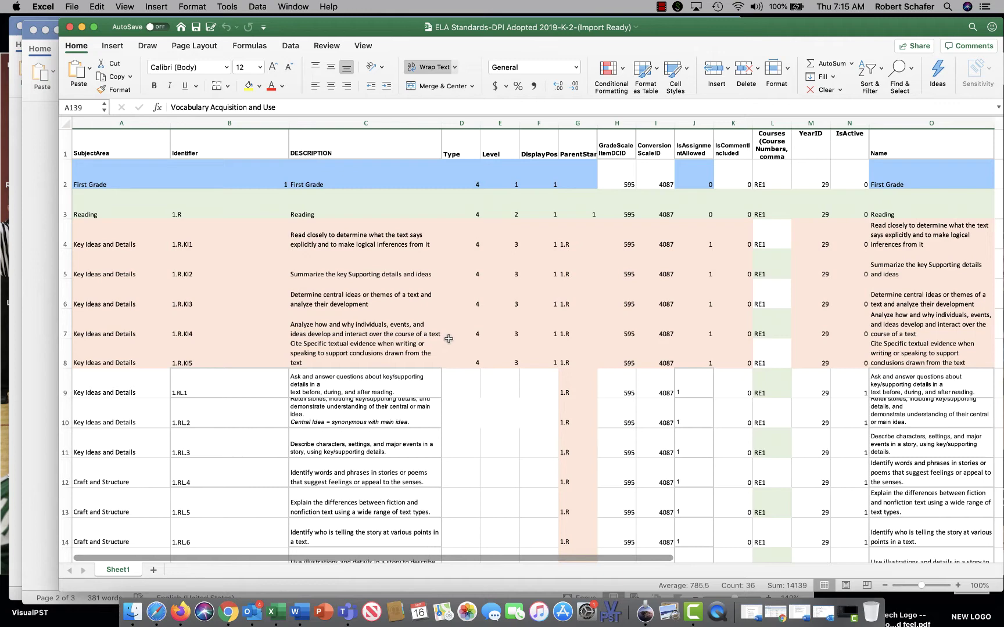
scroll(449, 339, right, 1)
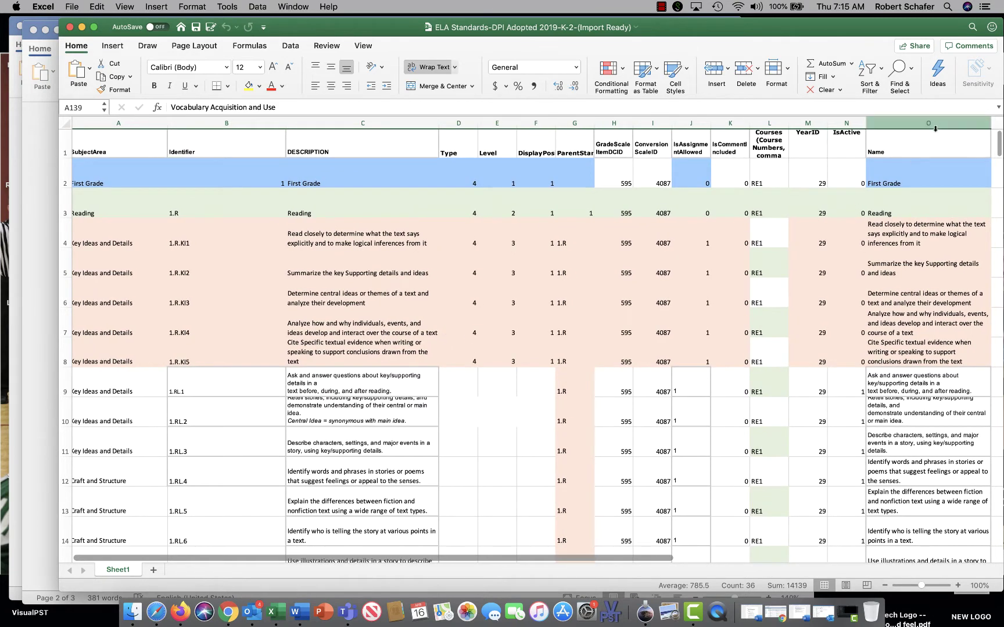
click(935, 125)
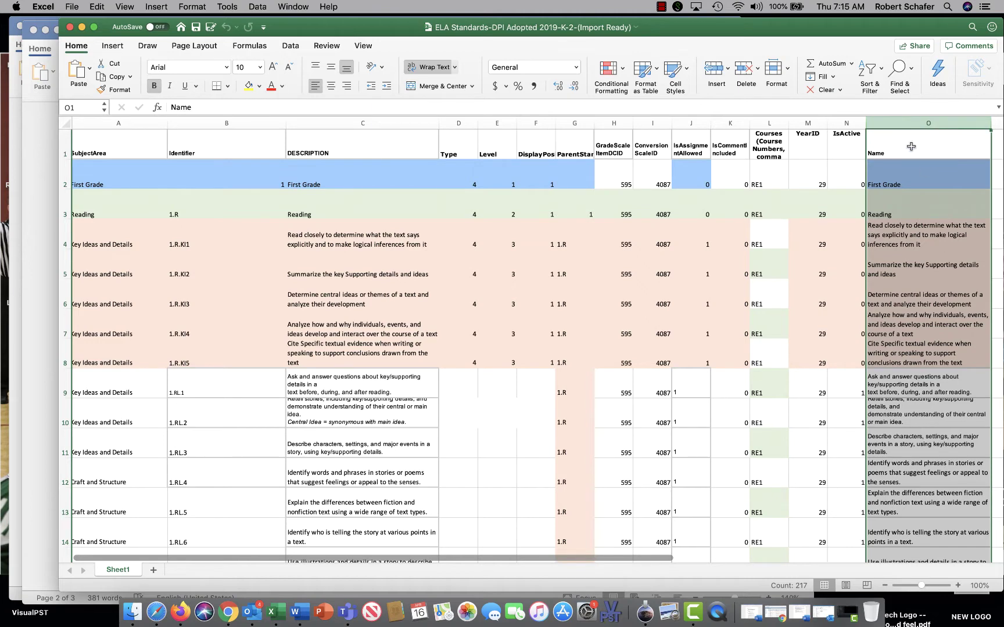
click(918, 180)
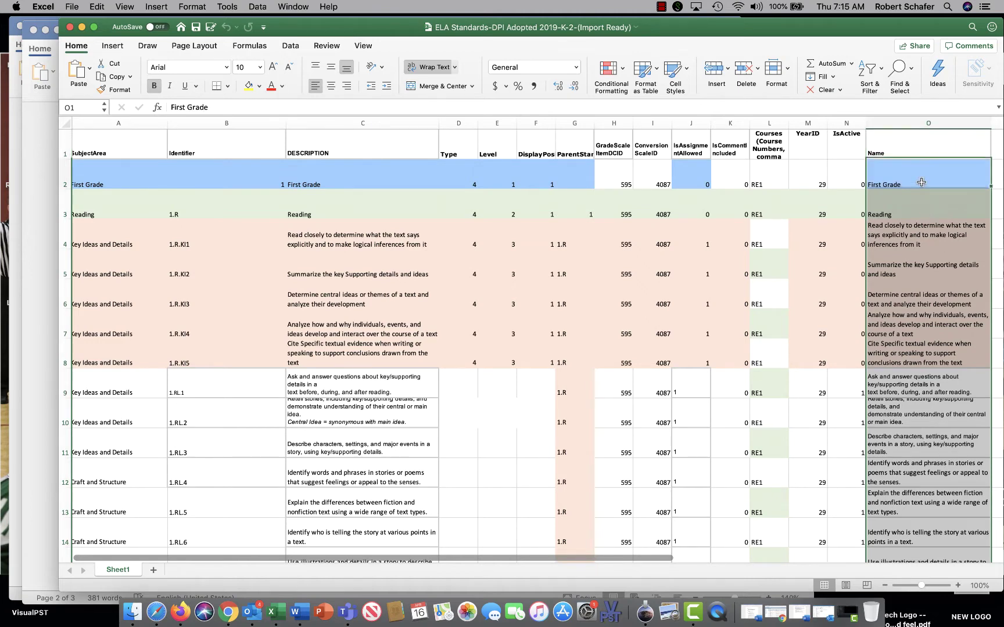
click(945, 207)
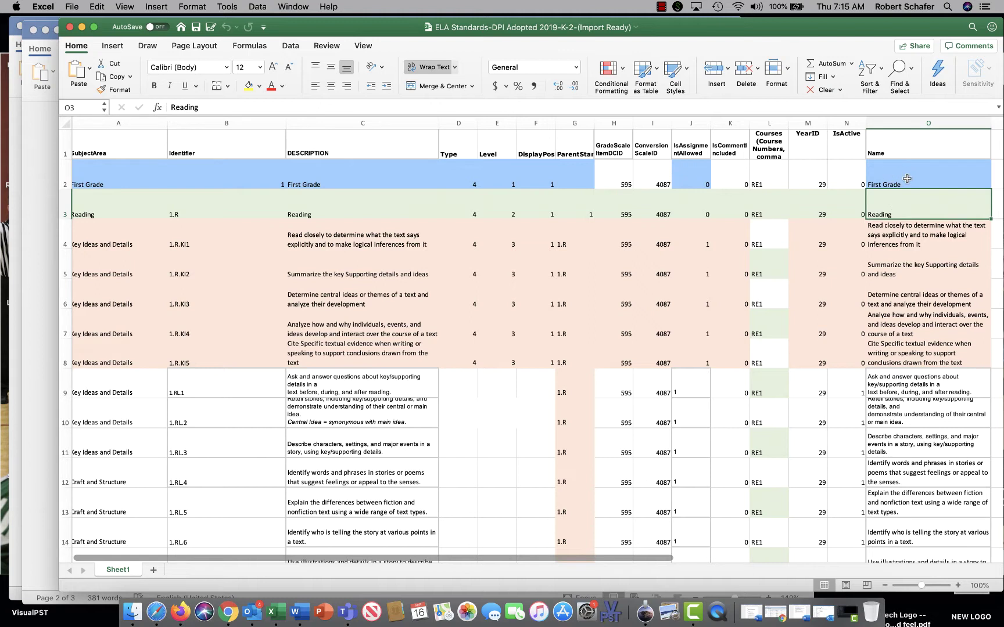
click(909, 235)
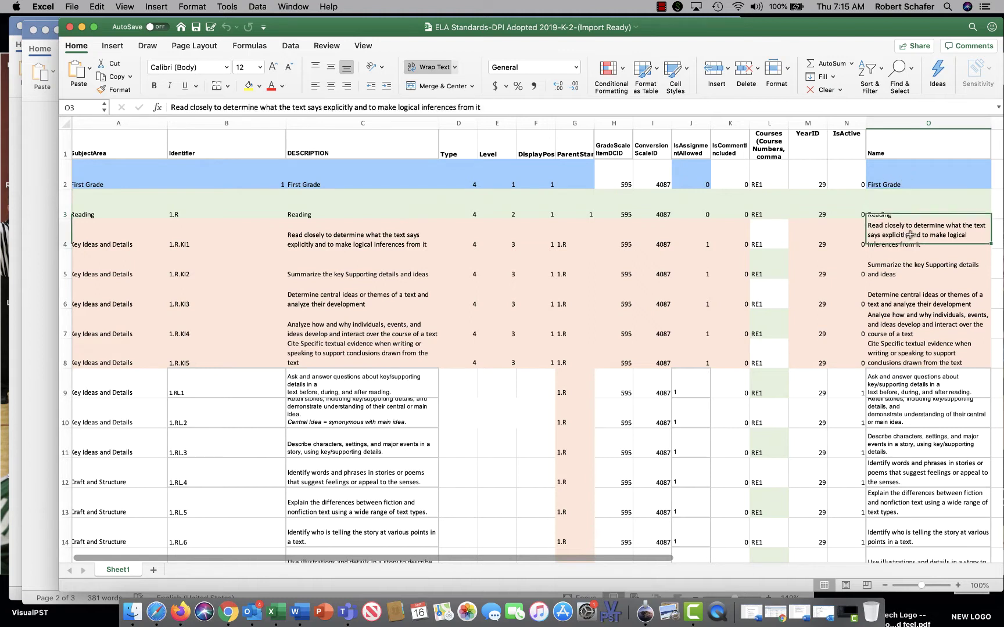
click(908, 262)
click(912, 299)
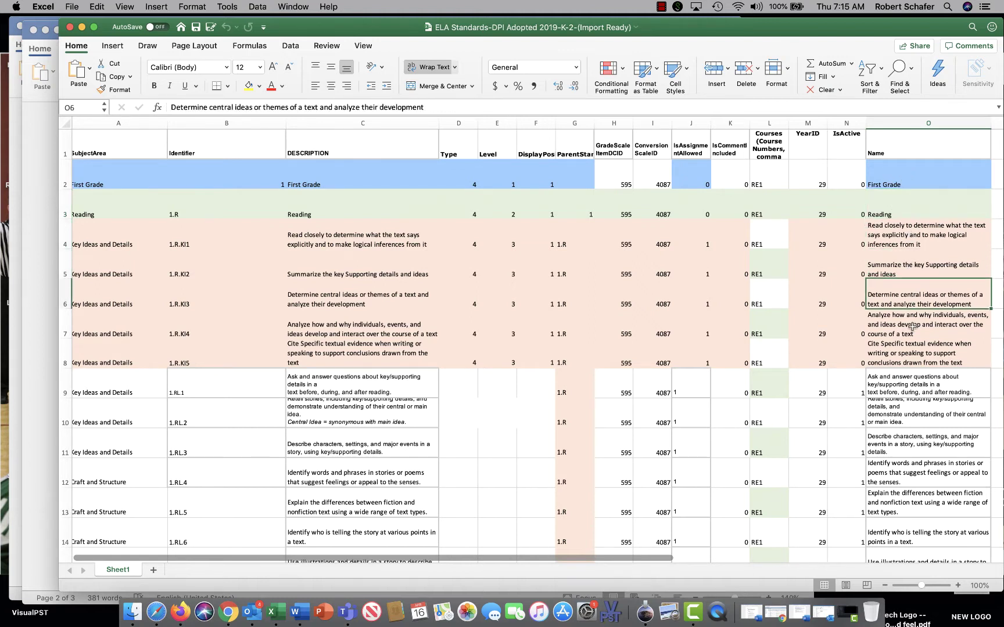
click(912, 340)
click(910, 356)
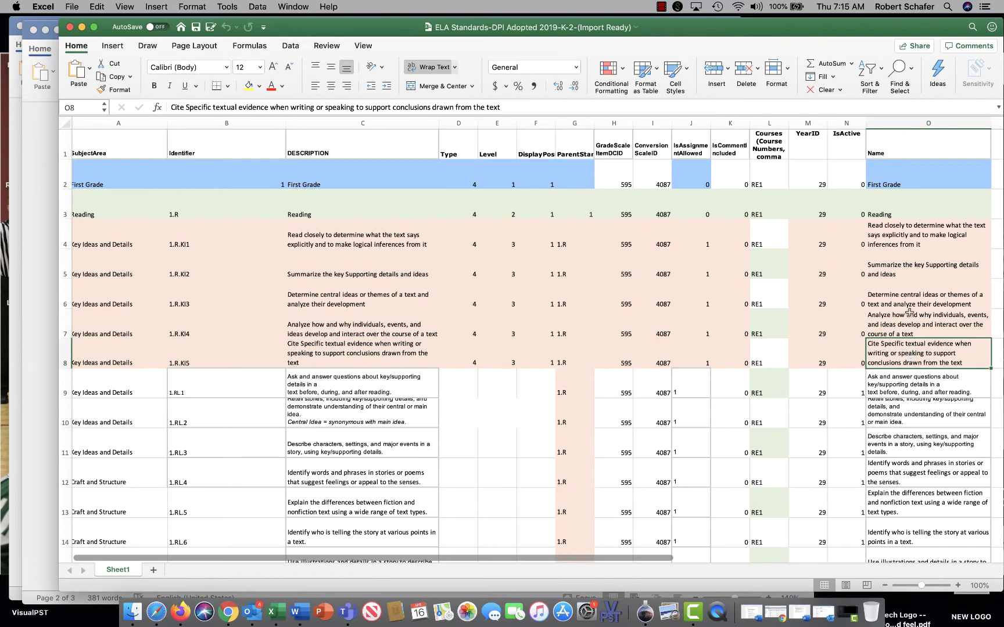
click(910, 386)
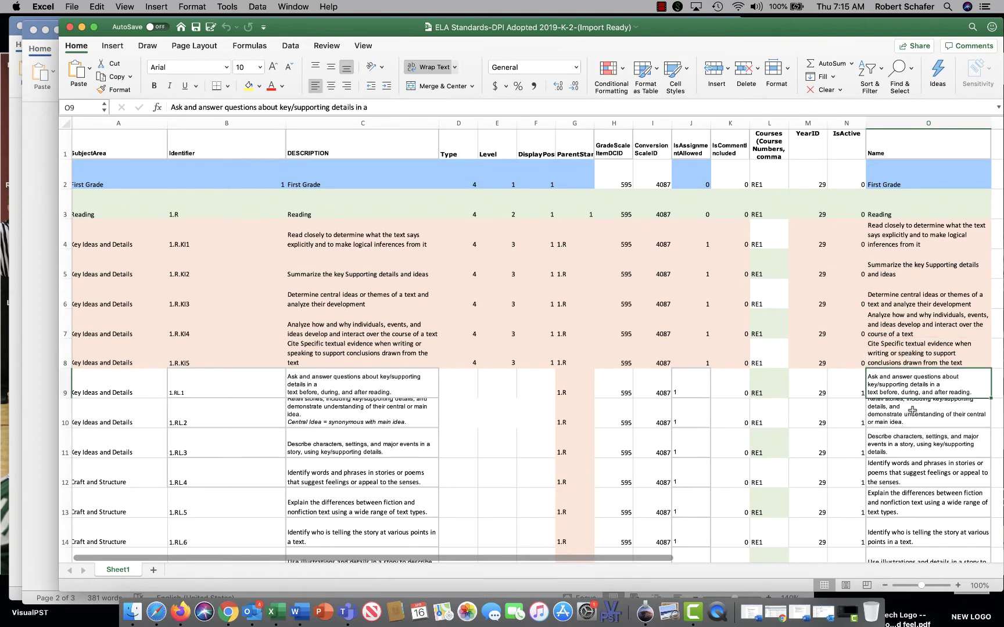
click(912, 413)
click(906, 442)
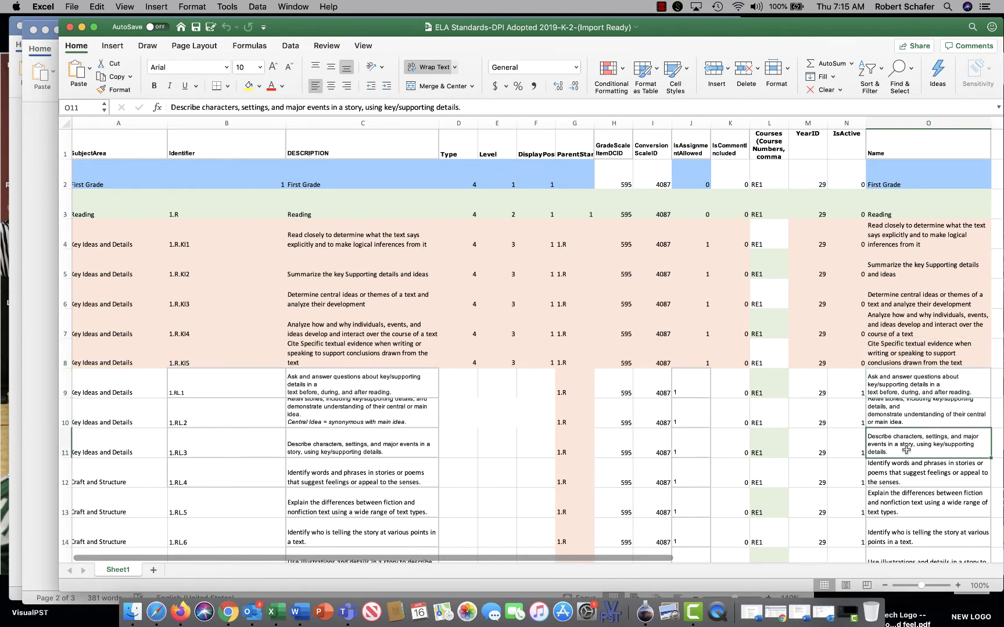
click(905, 468)
click(905, 497)
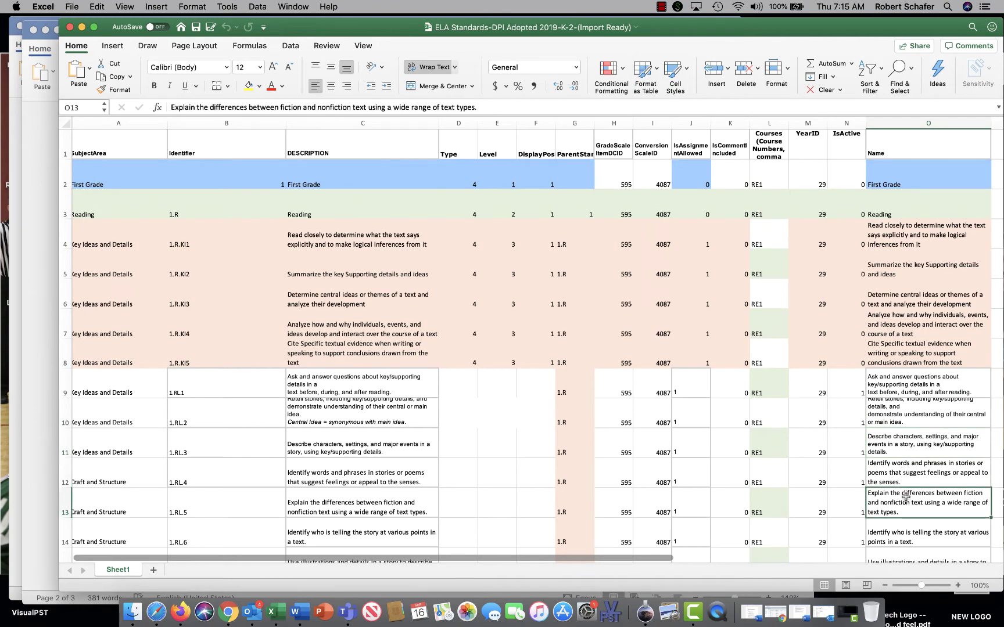
scroll(920, 432, down, 2)
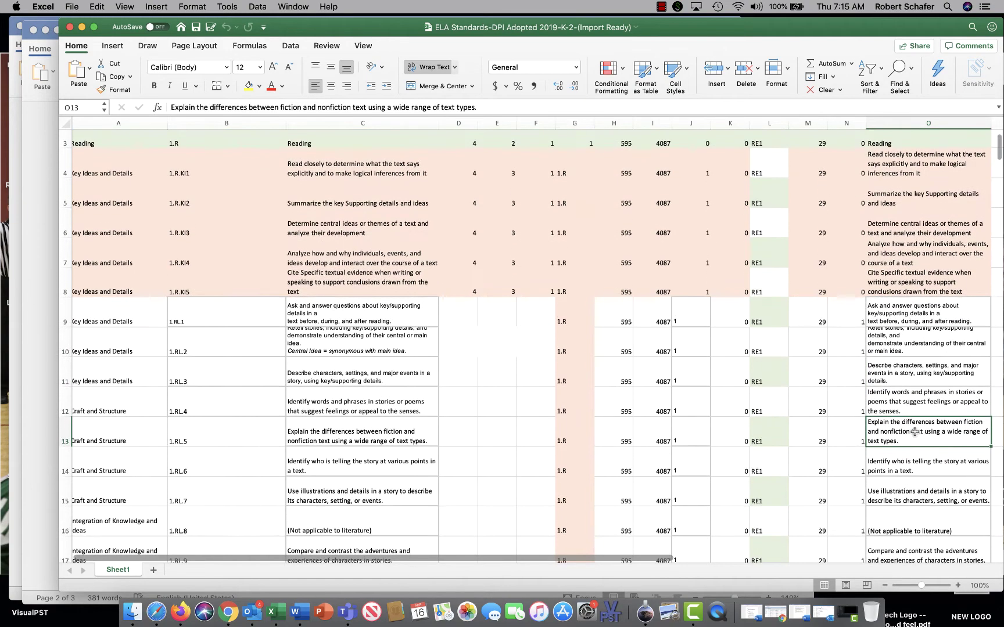
scroll(915, 432, down, 5)
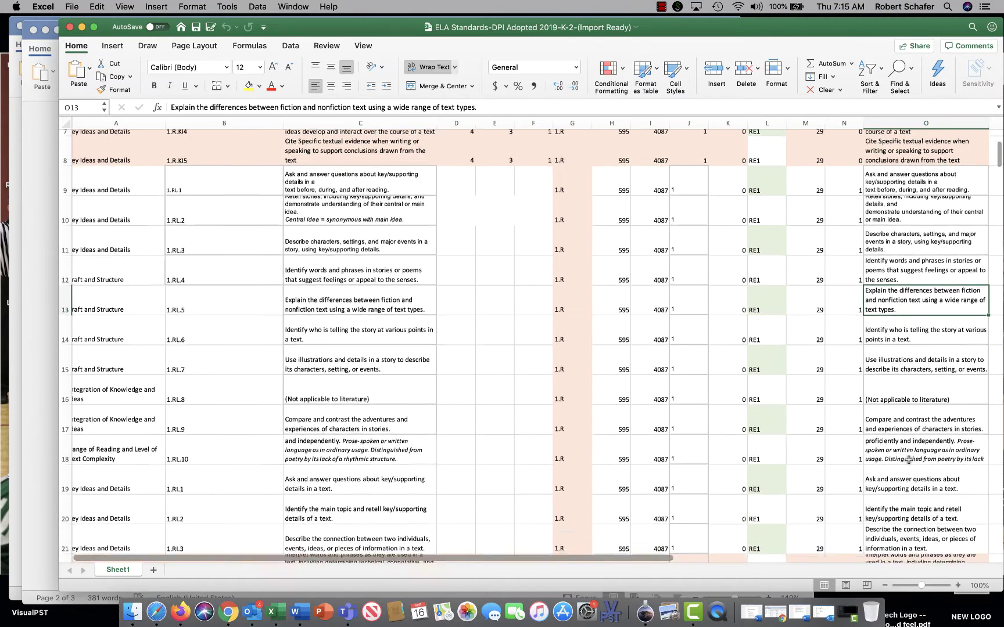
scroll(909, 461, down, 1)
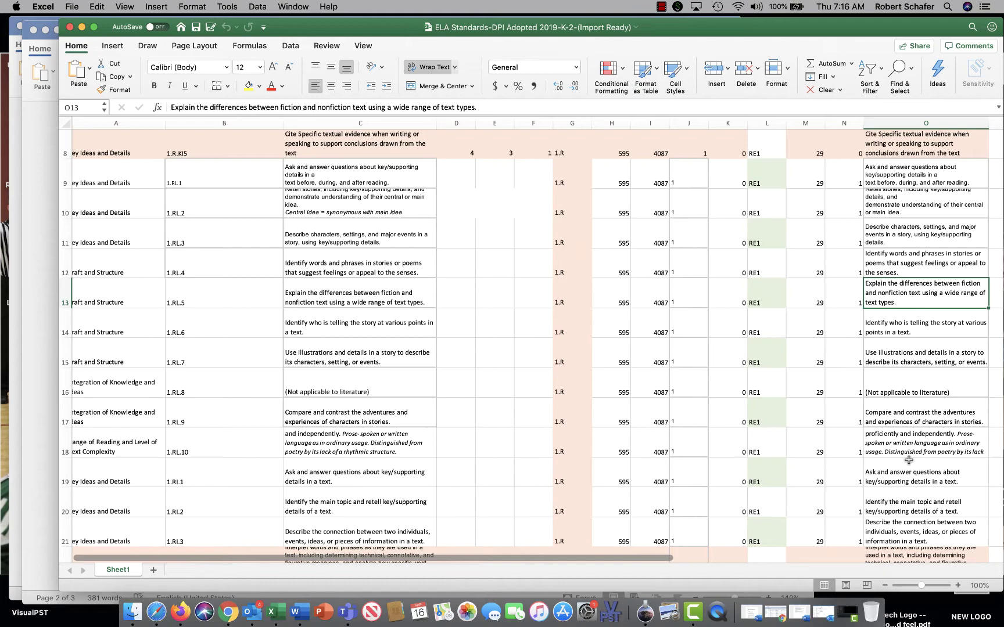
scroll(909, 460, up, 8)
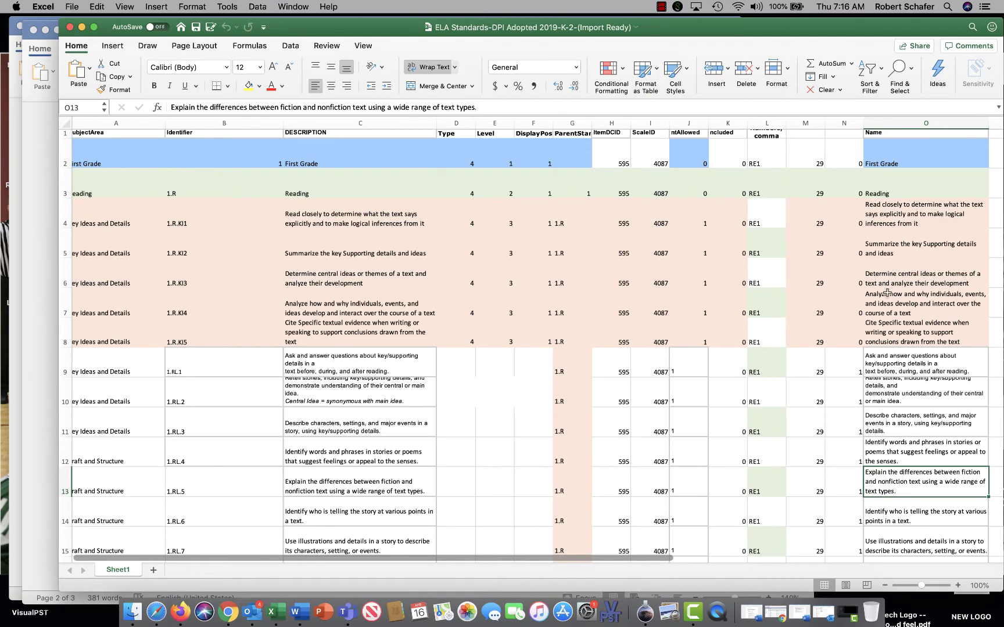
click(915, 215)
click(915, 248)
click(911, 274)
click(913, 300)
click(912, 325)
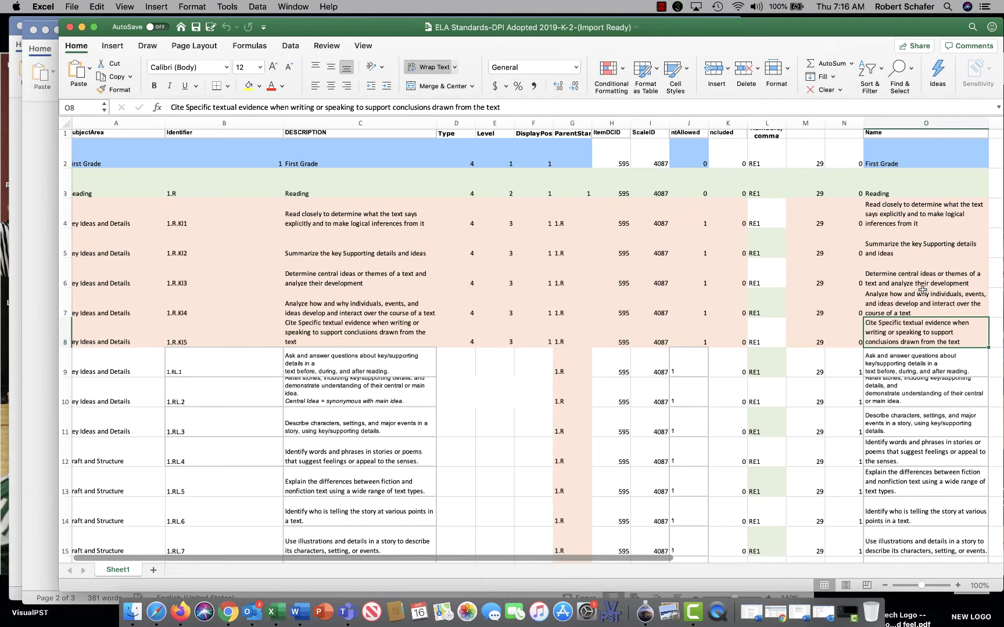
click(917, 224)
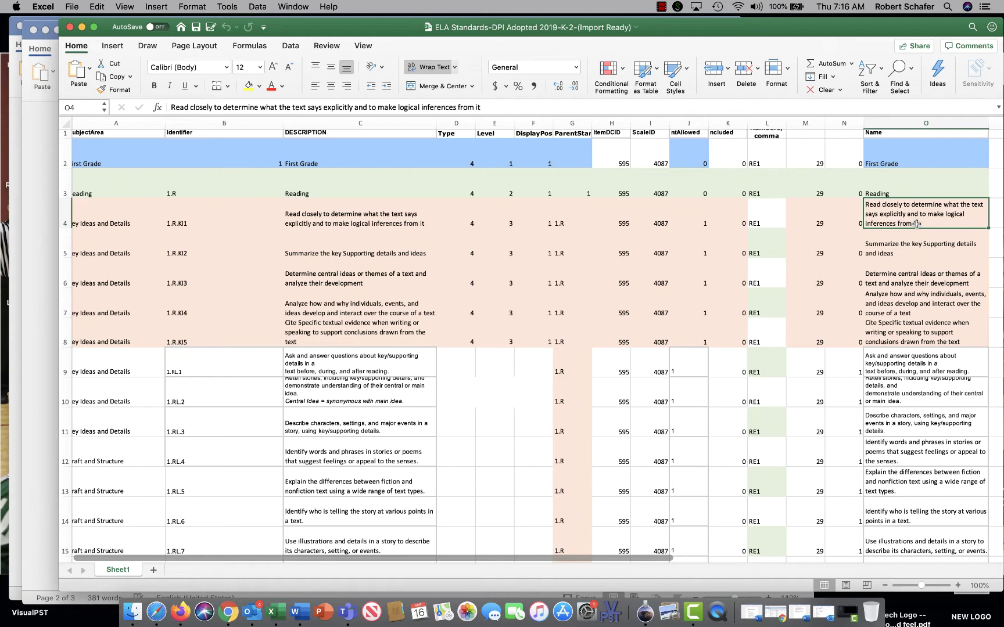
click(915, 247)
click(913, 283)
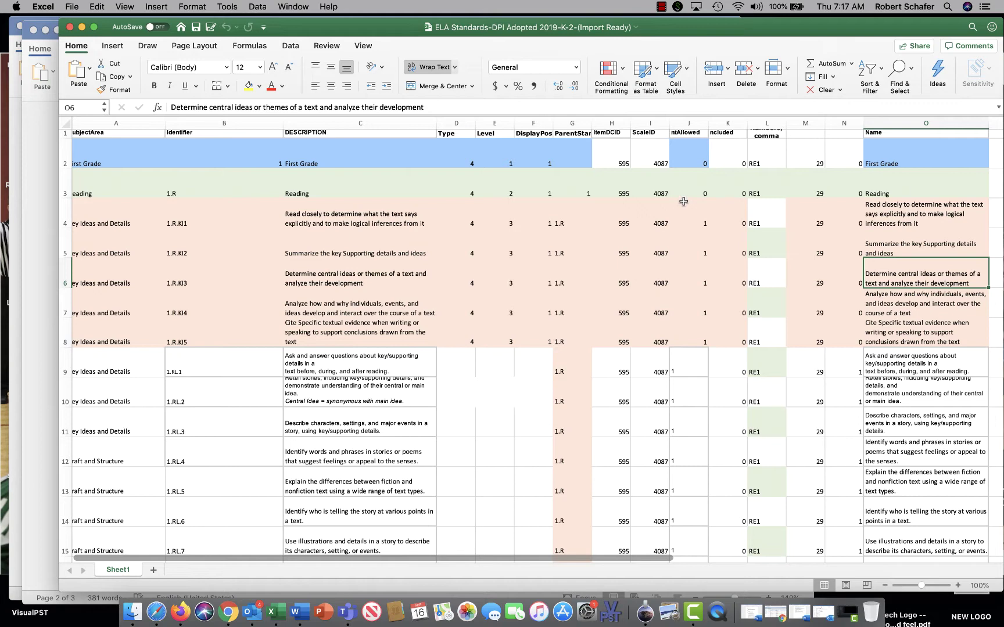
click(215, 122)
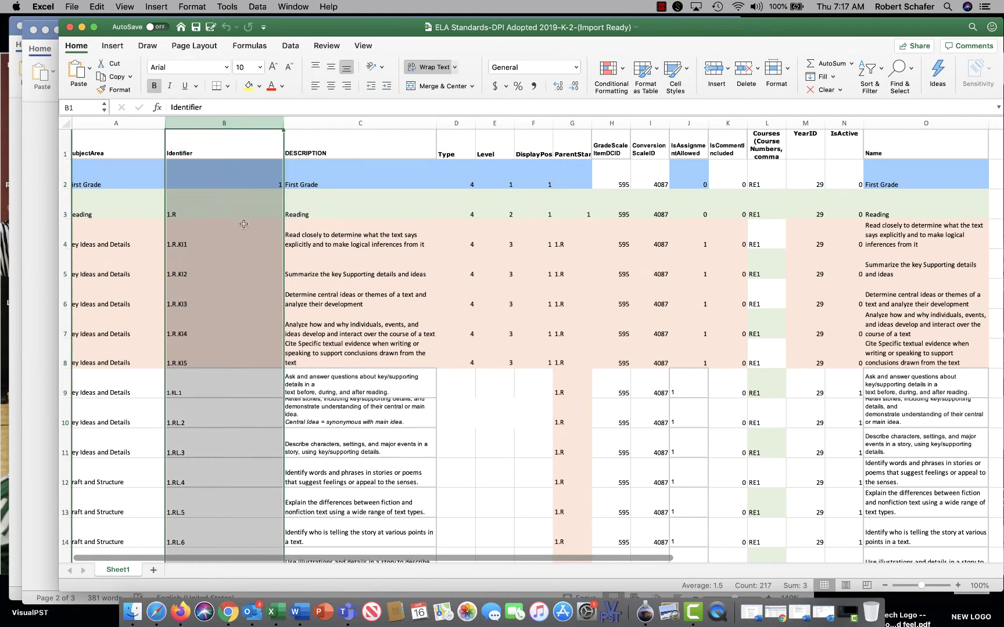
click(242, 178)
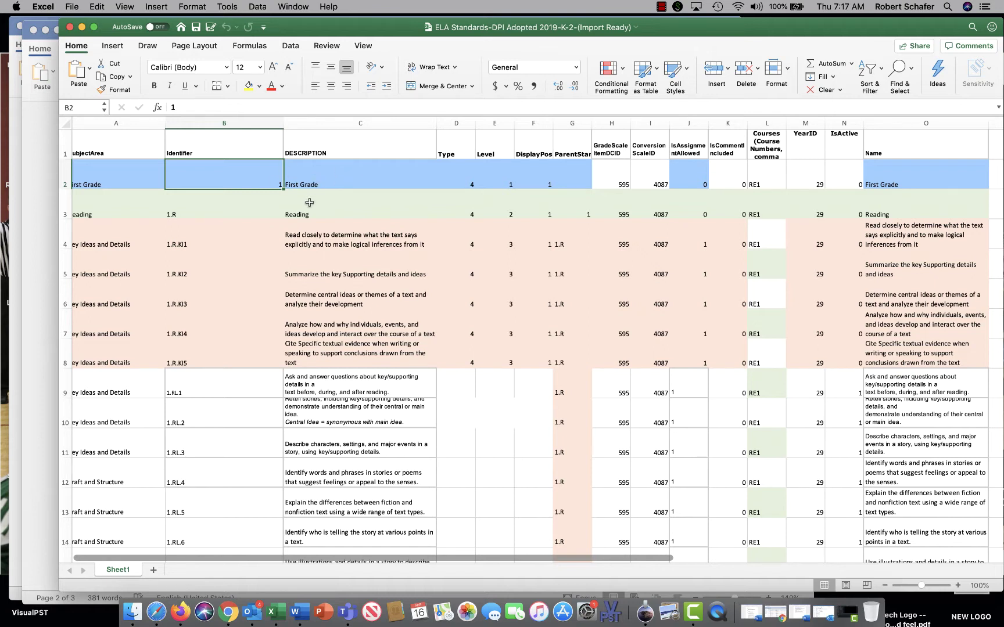
click(218, 204)
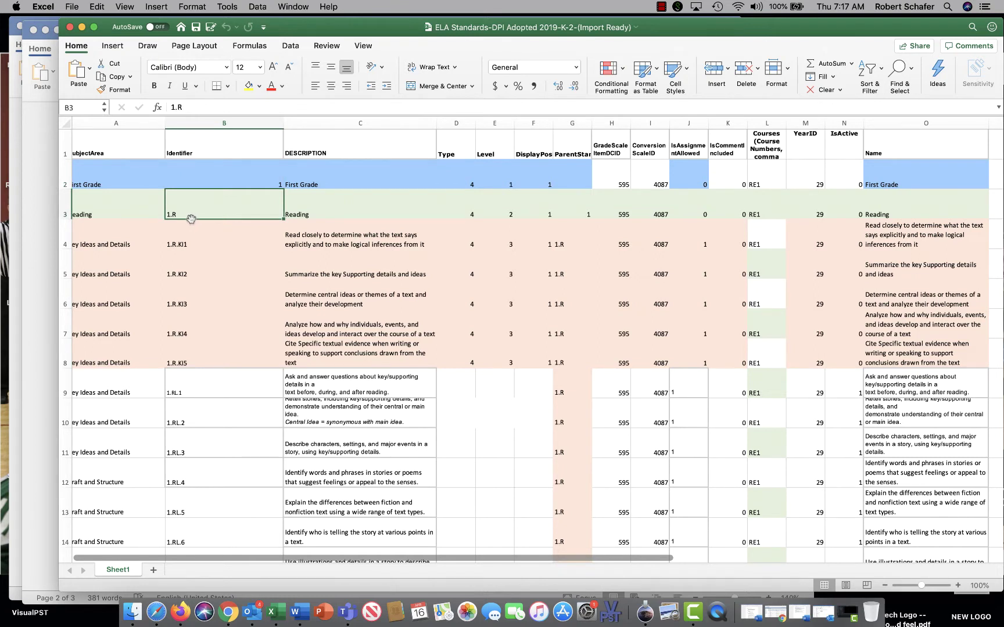
click(244, 238)
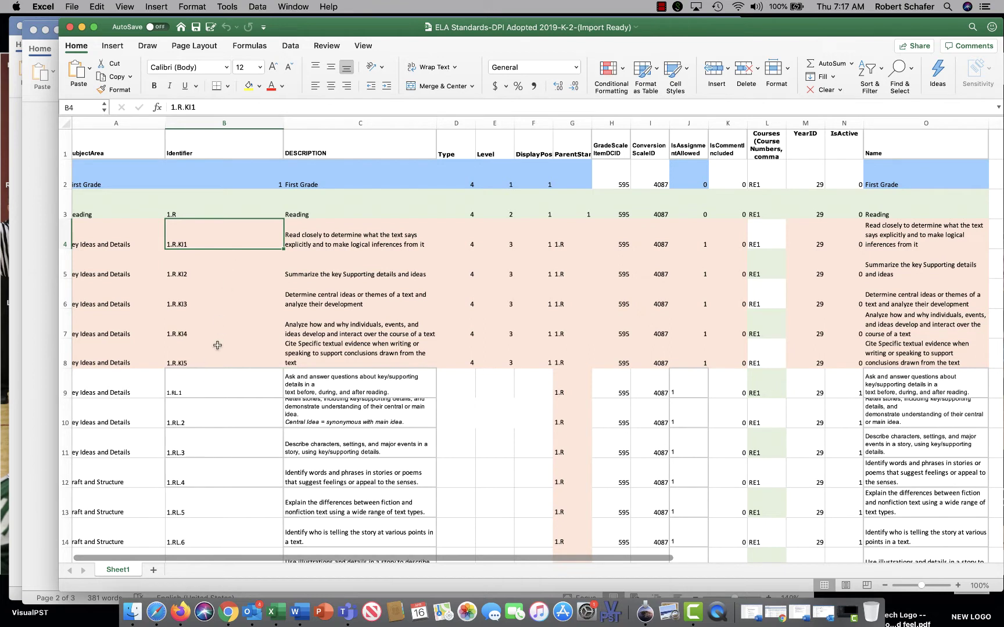
click(226, 390)
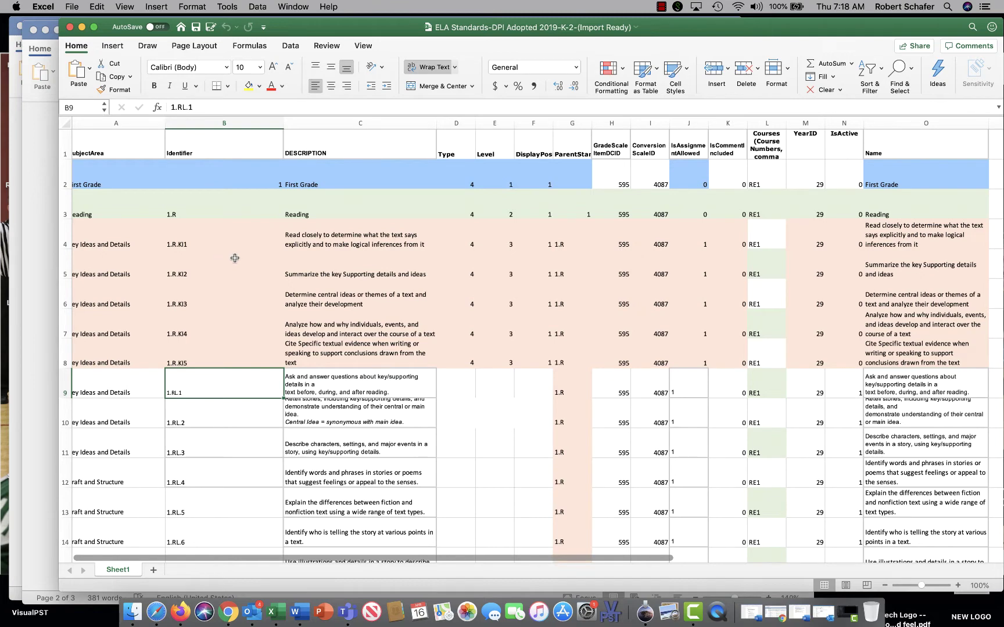
Step: Verify GradeScaleItemDCID is 595 and ConversionScaleID is 4087 in cells H2 and I2
click(611, 122)
click(650, 123)
click(612, 122)
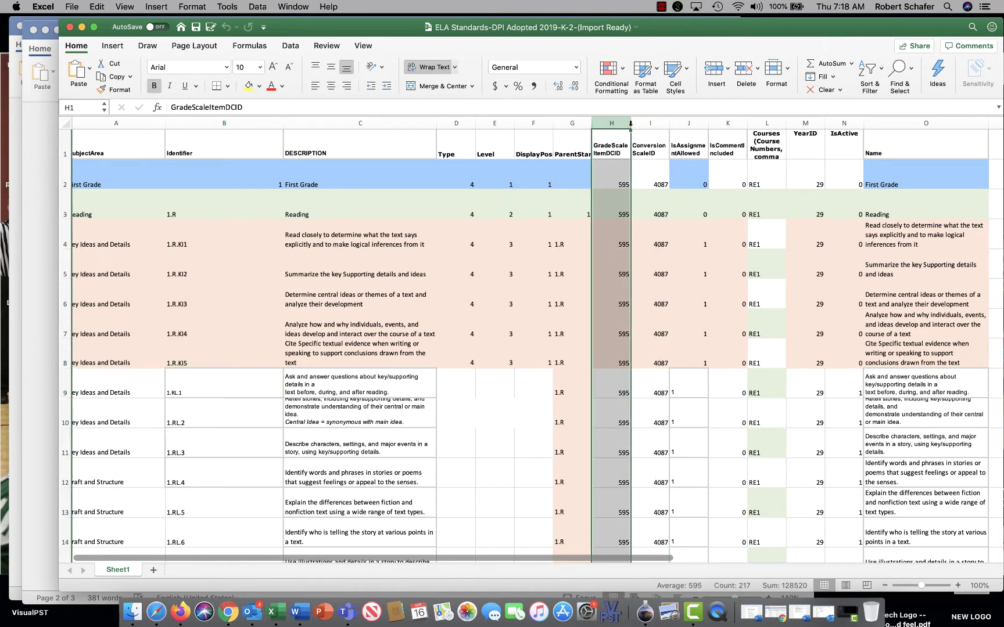
click(651, 123)
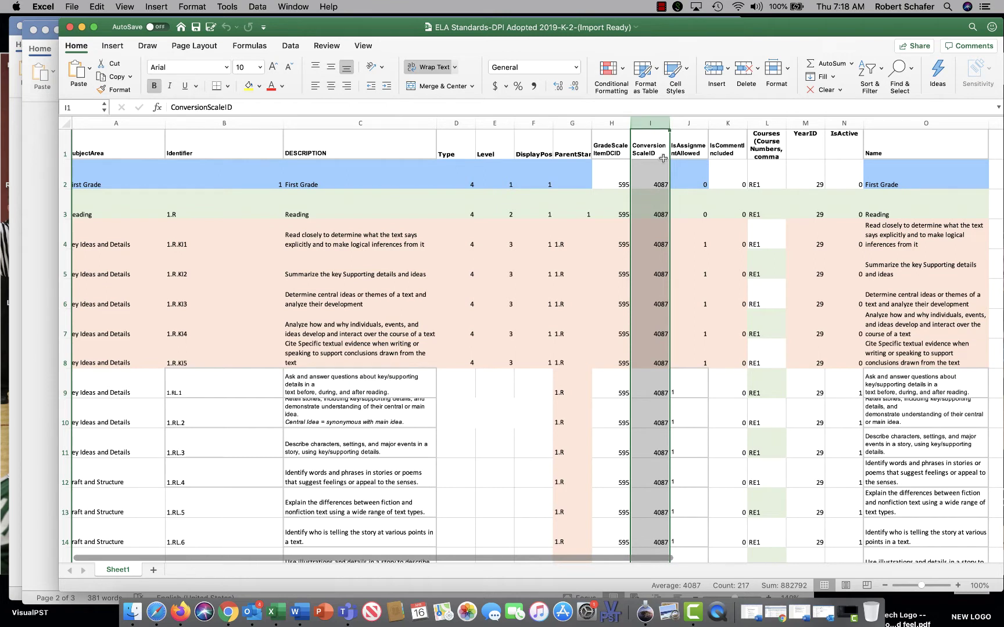
click(611, 123)
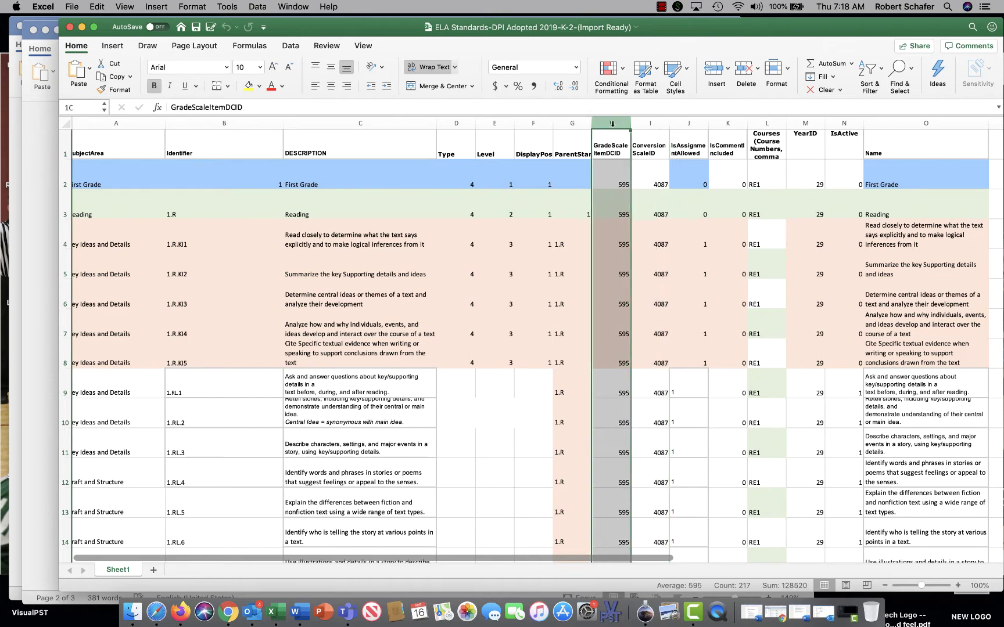
click(610, 183)
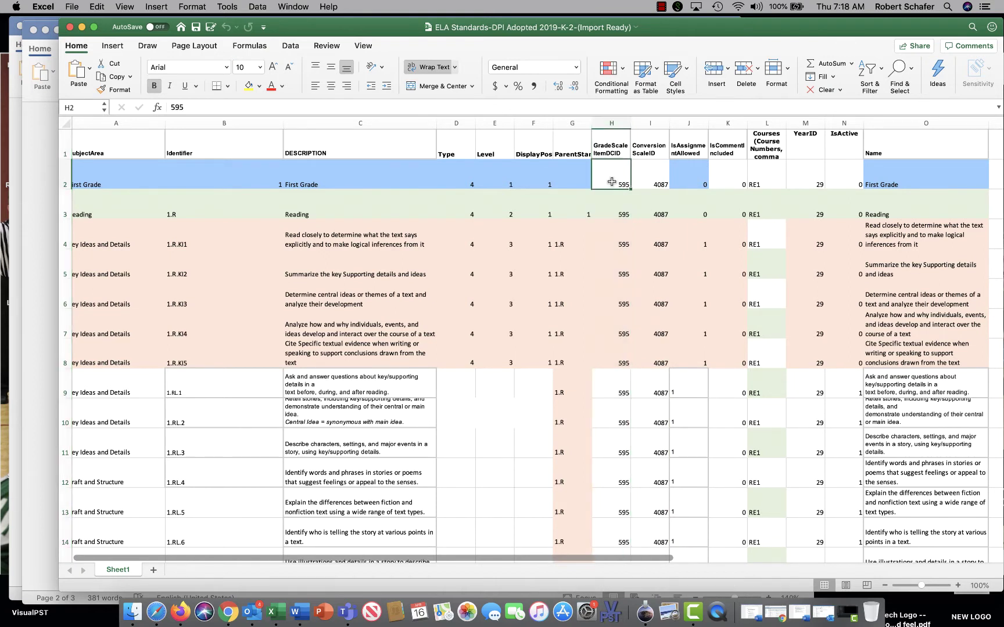
click(657, 181)
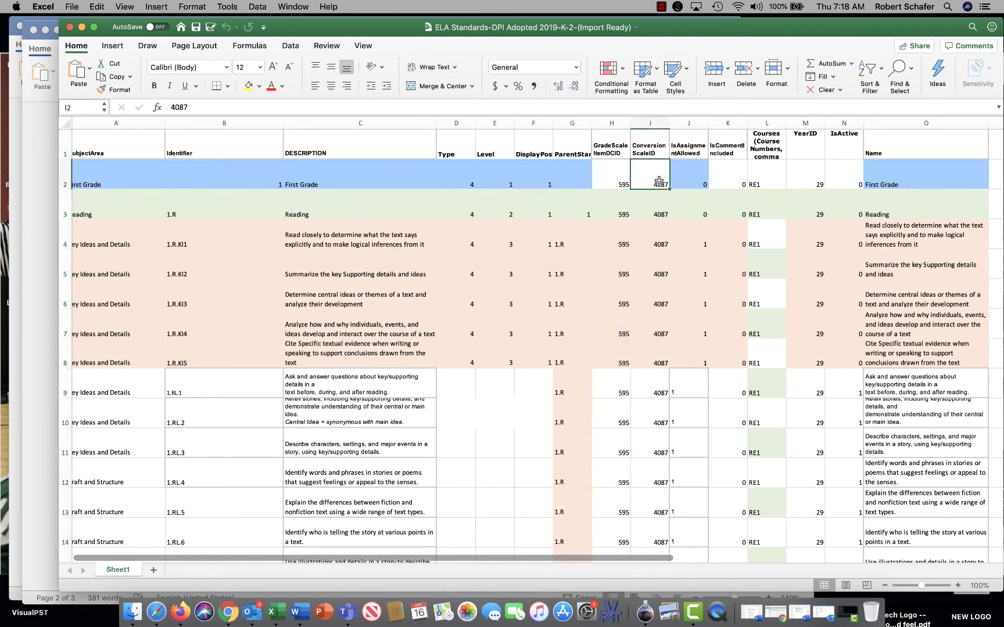
click(618, 178)
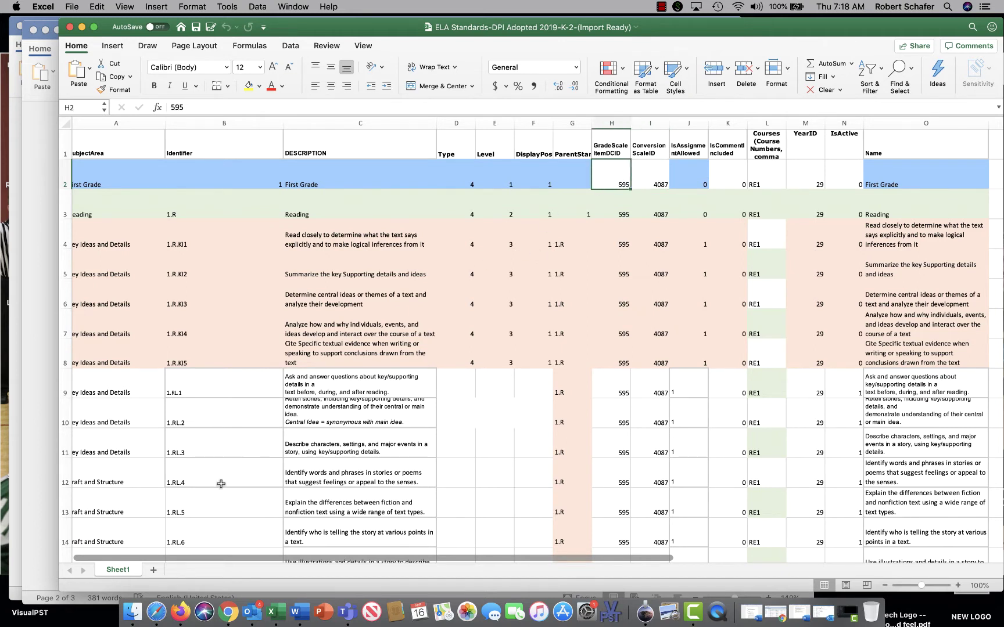
Step: Sign in to PowerSchool with the administrator username and password
click(178, 620)
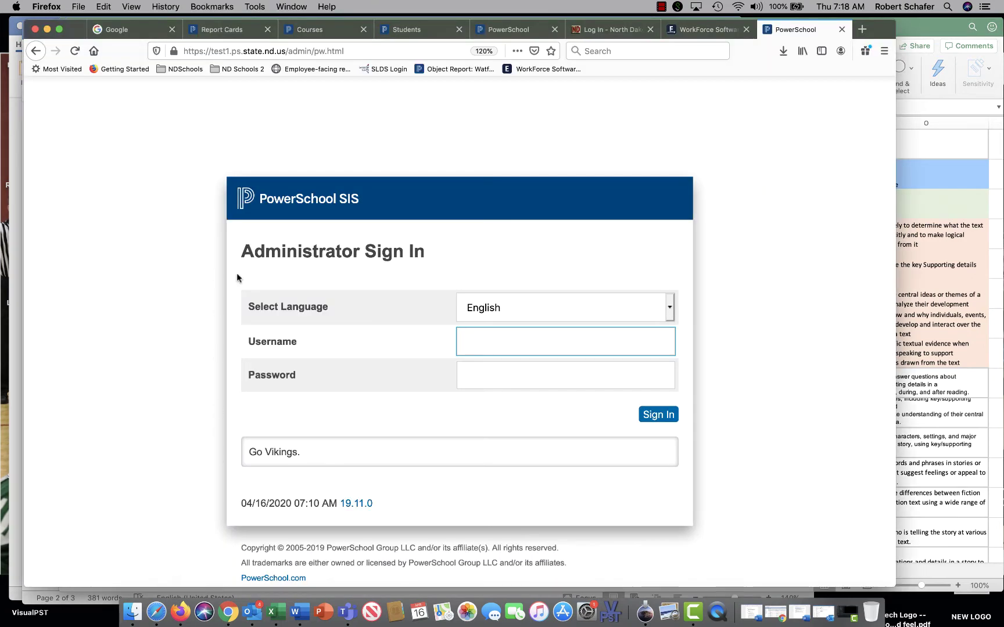
text(Rob)
key(Tab)
text(••••••••)
key(Return)
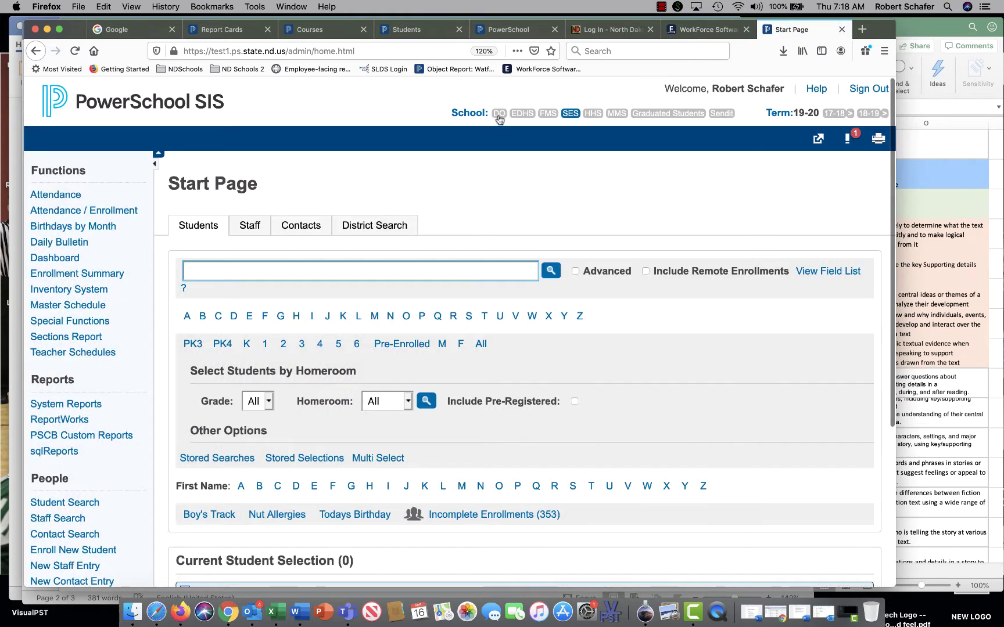
Step: Switch the school to the District Office and recheck ConversionScaleID 4087 in cell I2
click(499, 115)
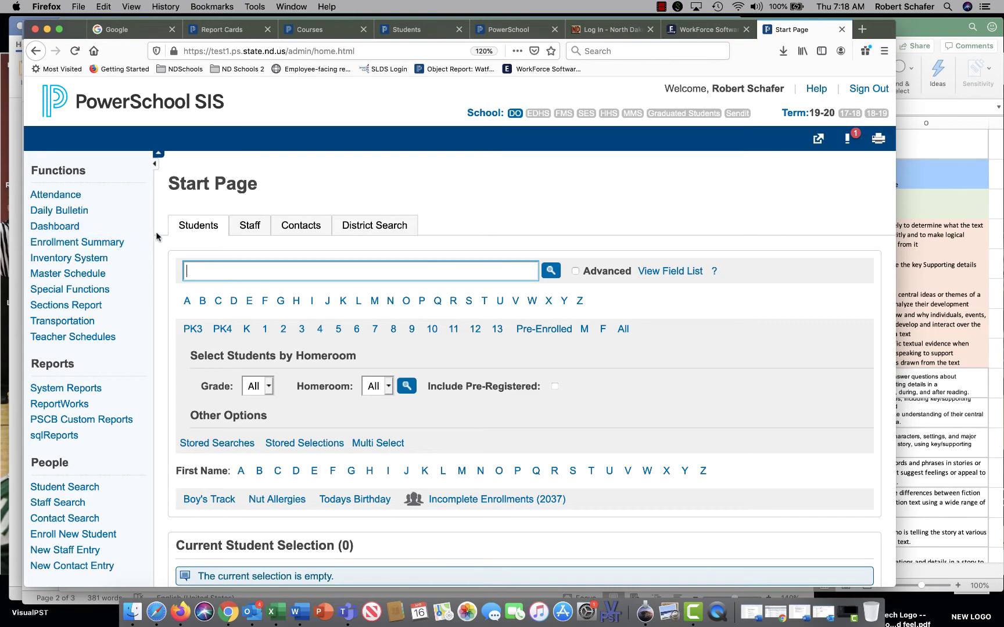
scroll(157, 236, down, 5)
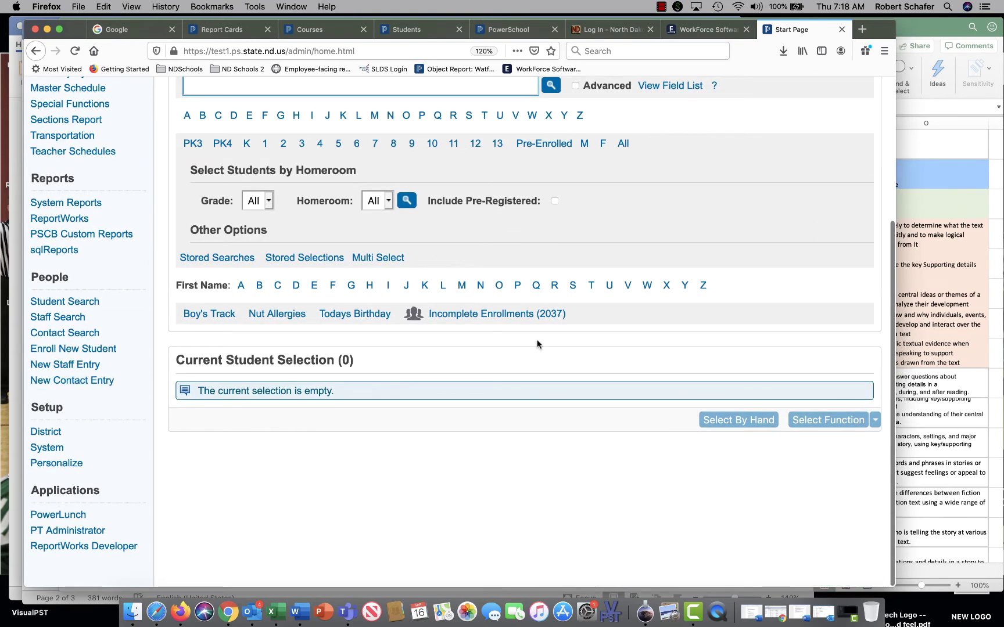
click(922, 193)
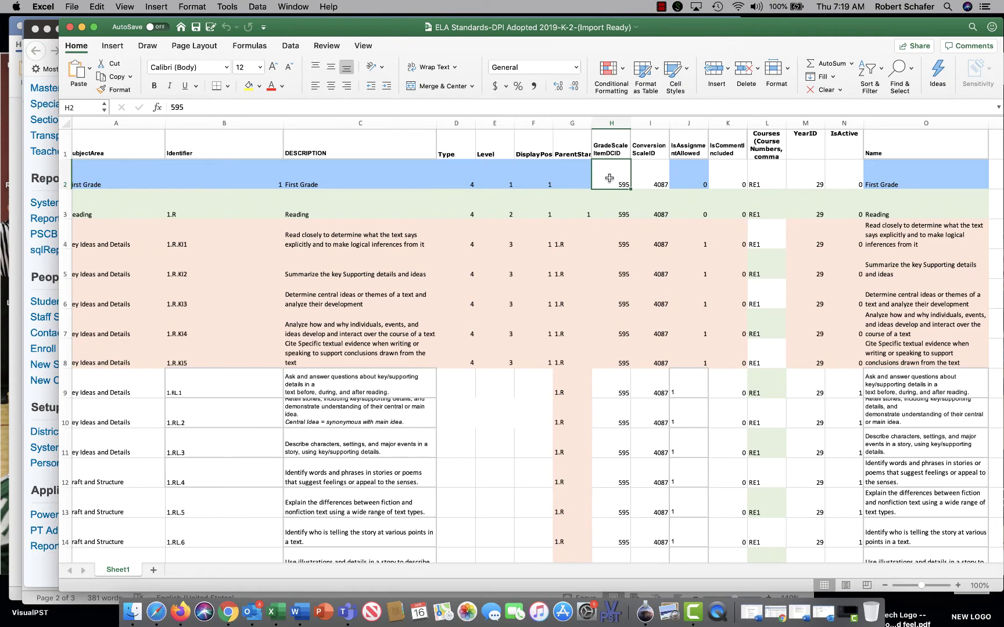
click(652, 177)
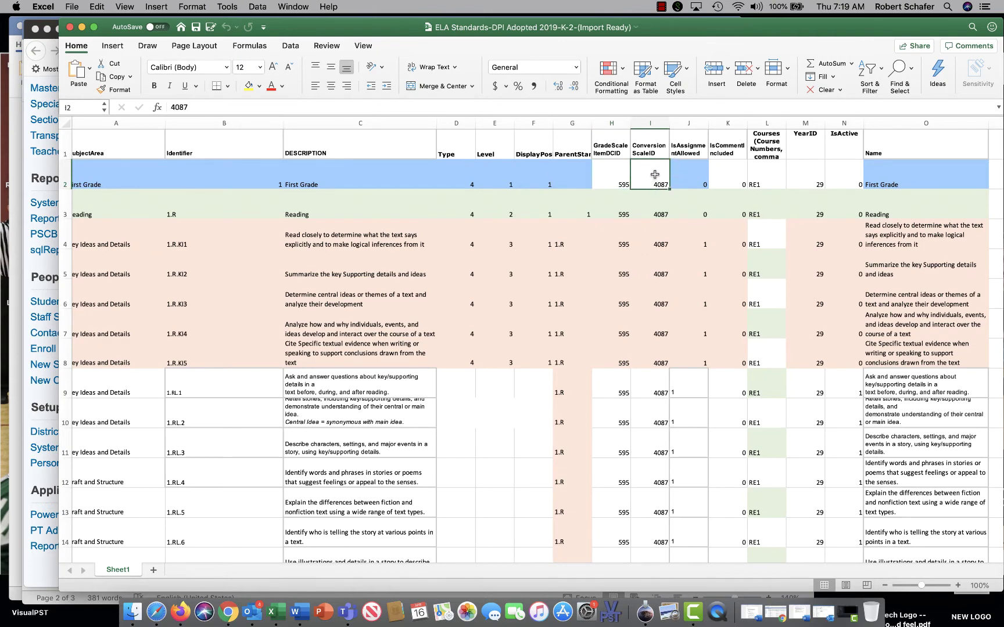
click(52, 64)
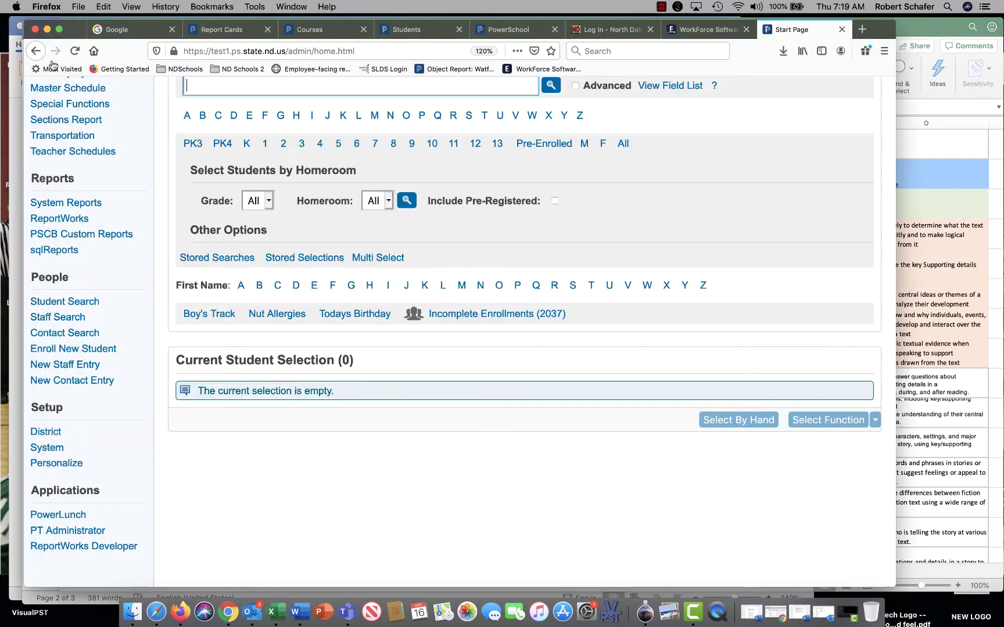
Step: Open the Grade Scales list from District Setup's Grading section
click(52, 433)
scroll(358, 423, down, 6)
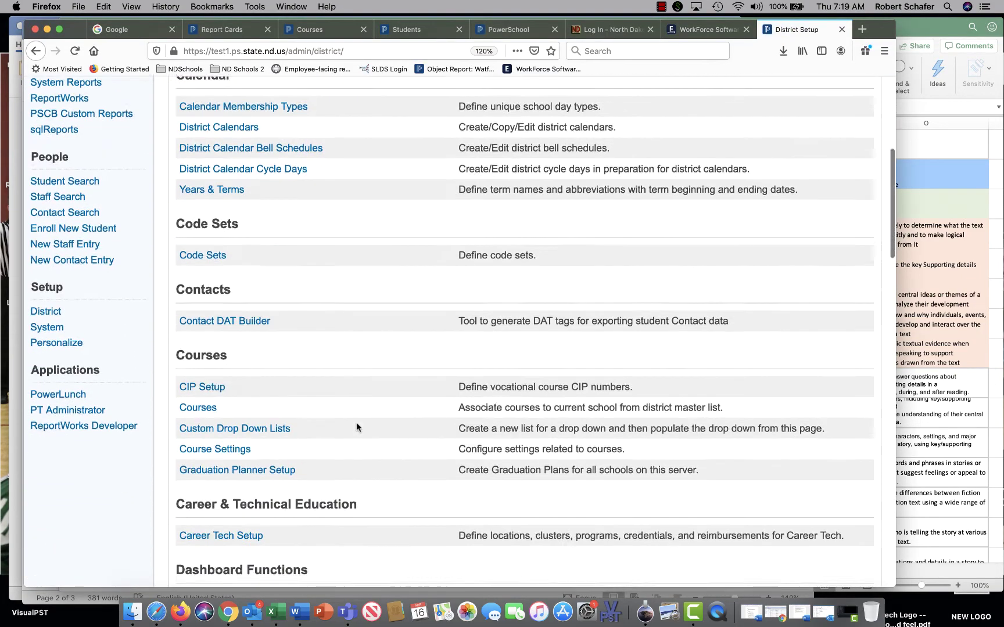
scroll(357, 427, down, 15)
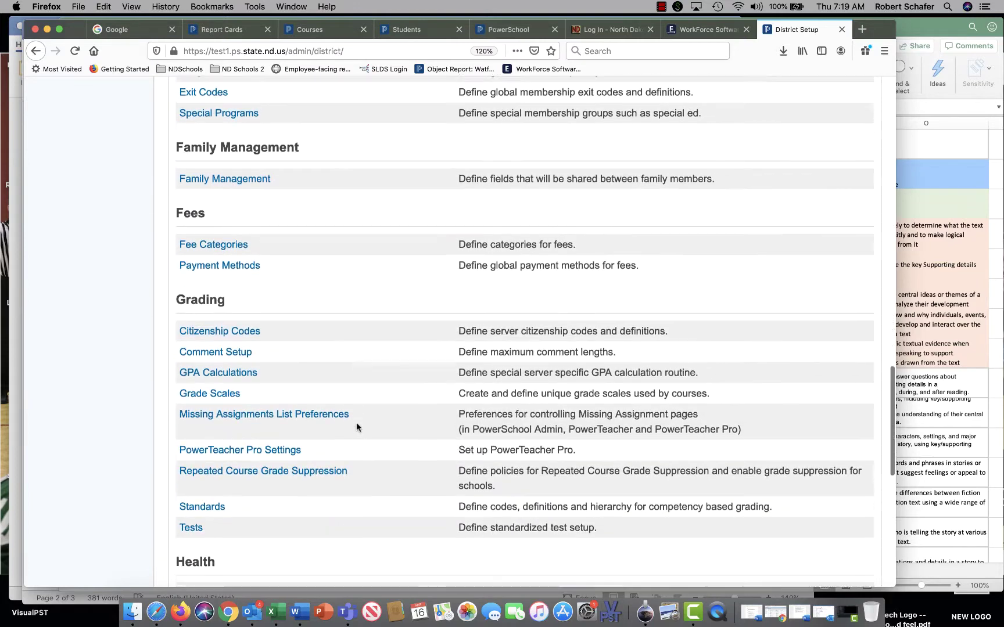
click(209, 387)
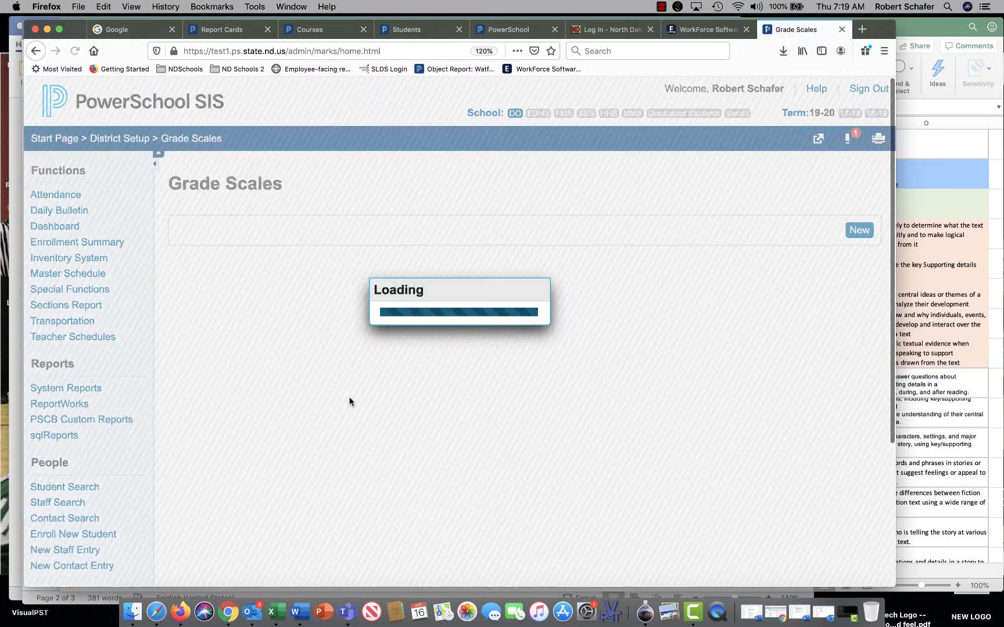
scroll(365, 405, down, 3)
scroll(370, 402, down, 3)
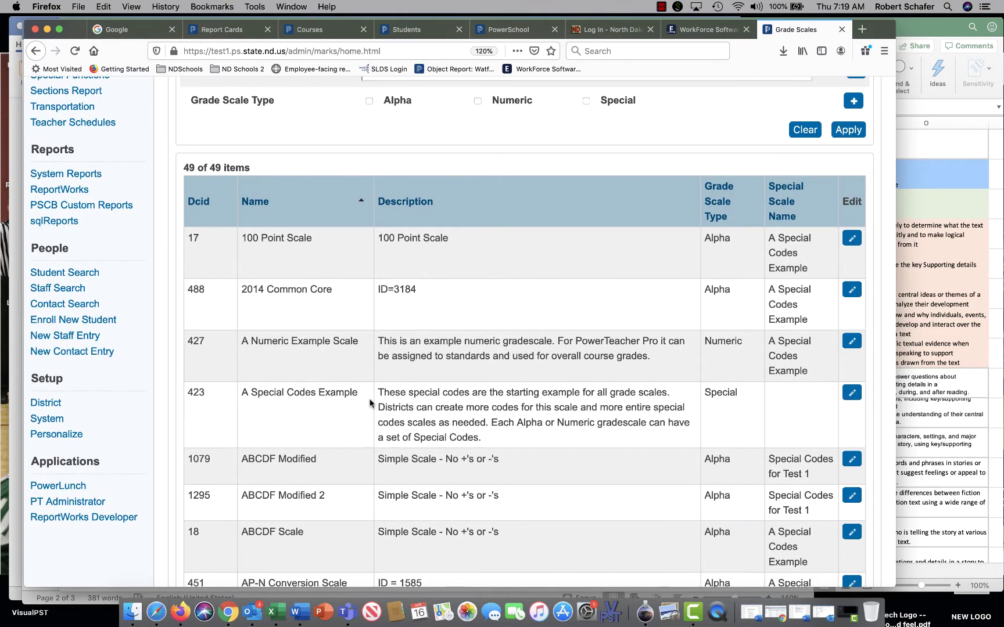
scroll(370, 402, down, 9)
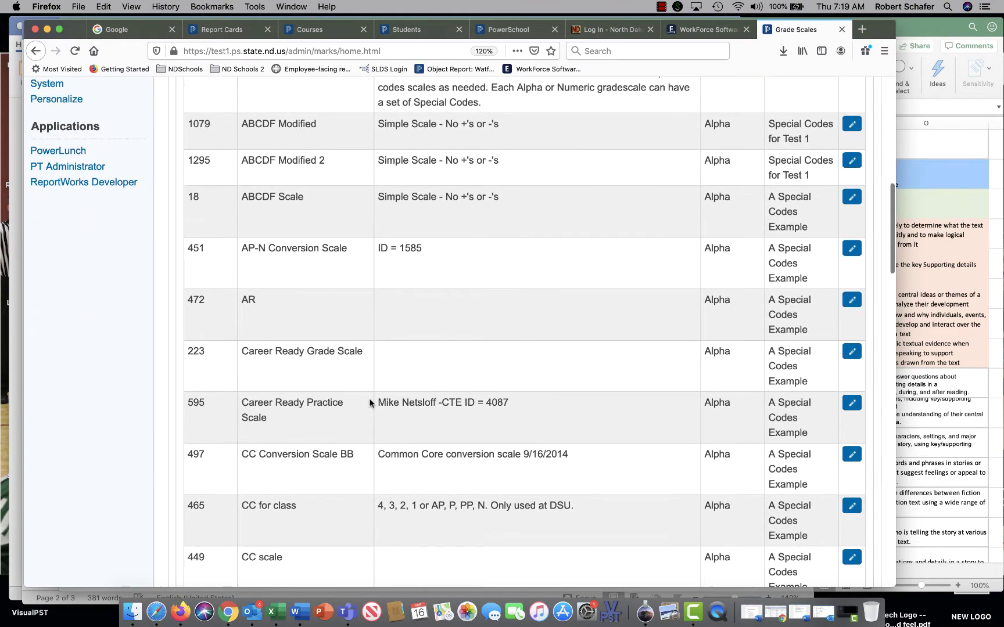
scroll(370, 402, down, 2)
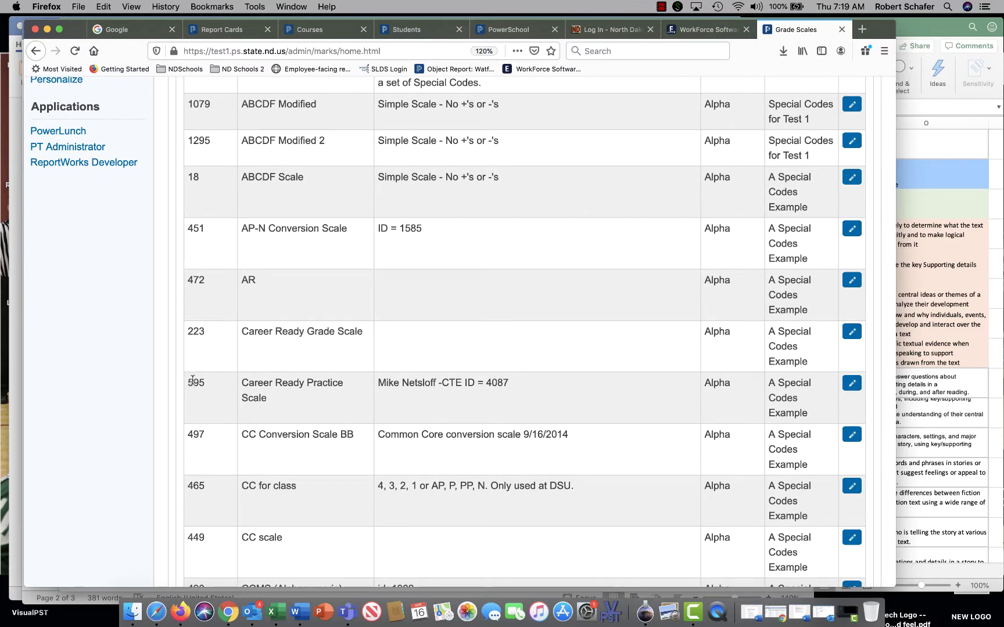
Step: Confirm DCID 595 in cell H2, then edit the Career Ready Practice Scale (595)
click(918, 156)
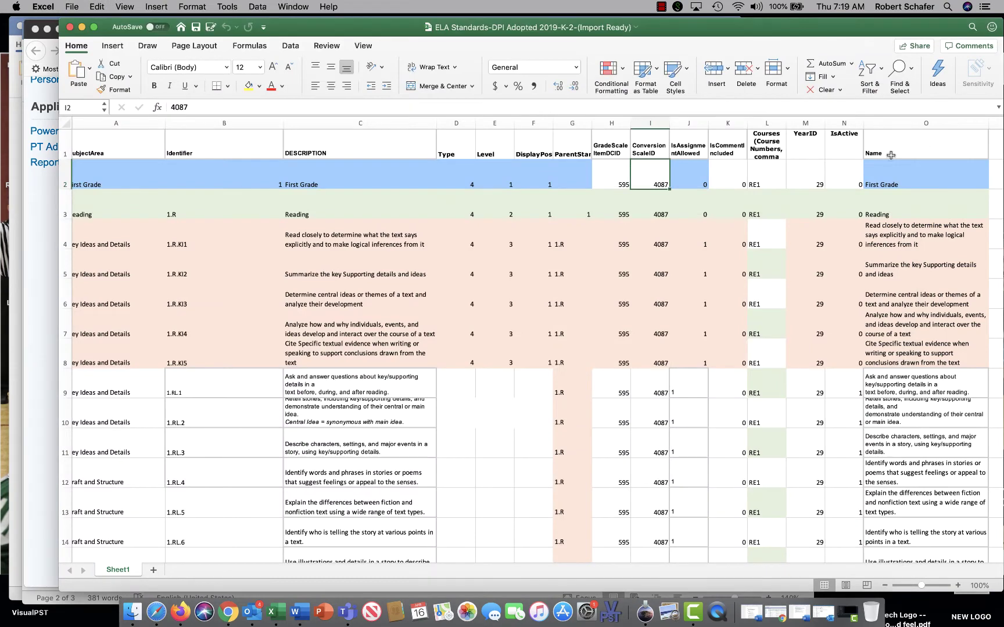
click(620, 172)
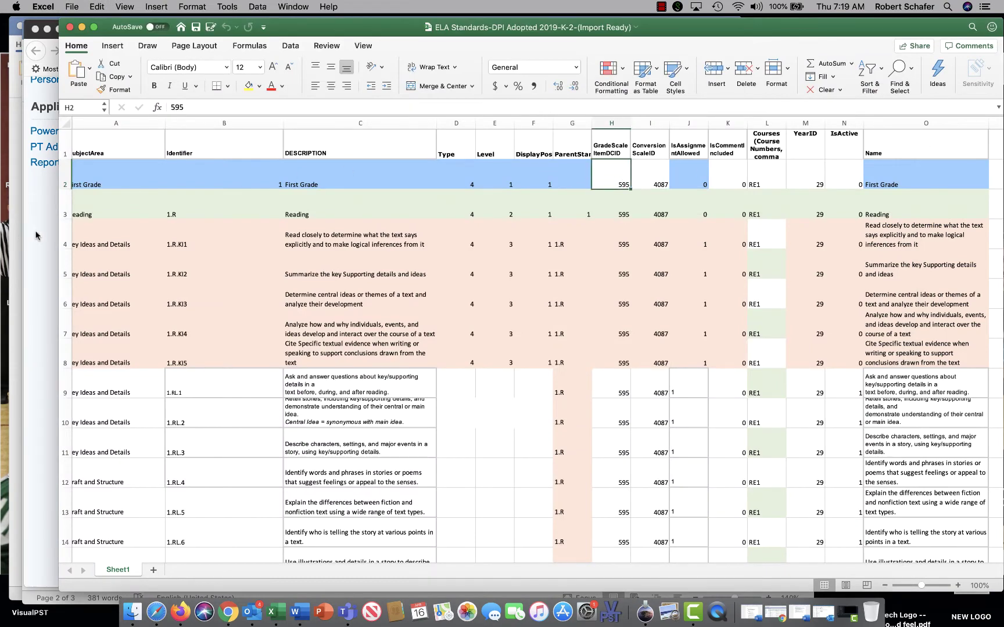
click(36, 232)
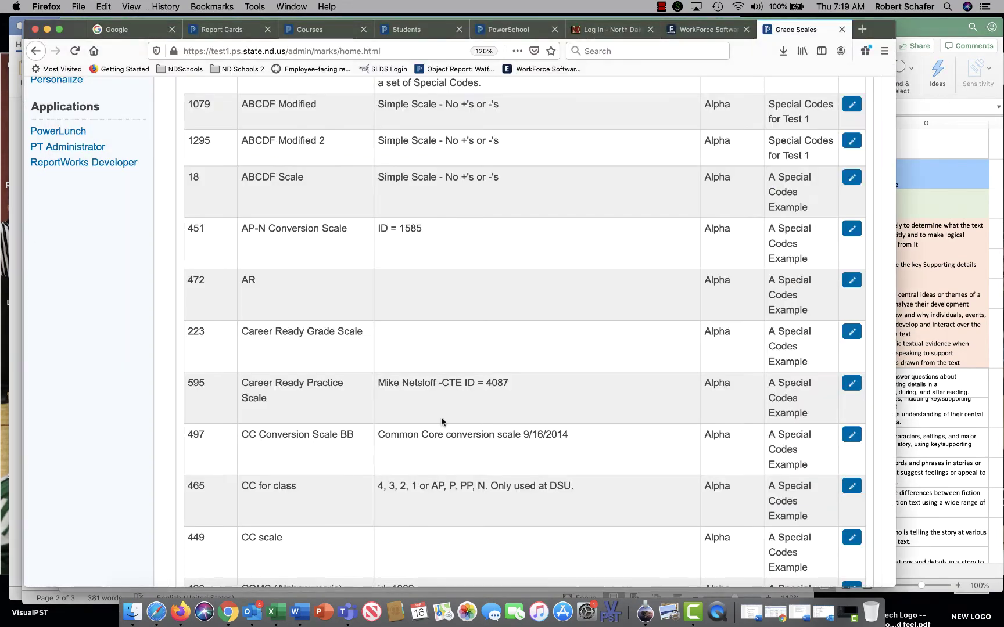
click(851, 383)
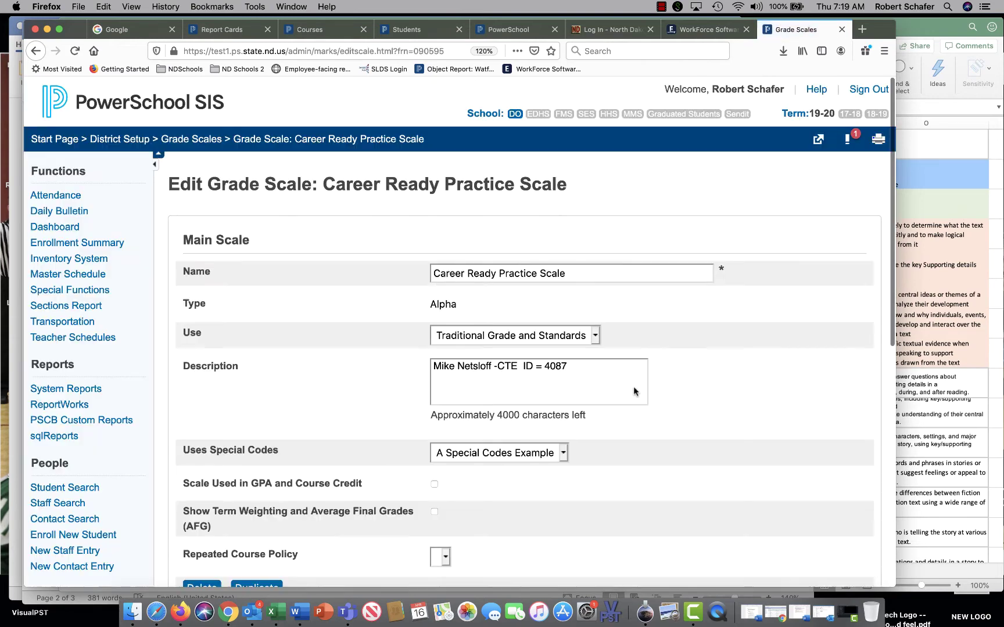
Step: Look over the Career Ready Practice Scale grade levels, then return to District Setup's Grading section
scroll(632, 387, down, 5)
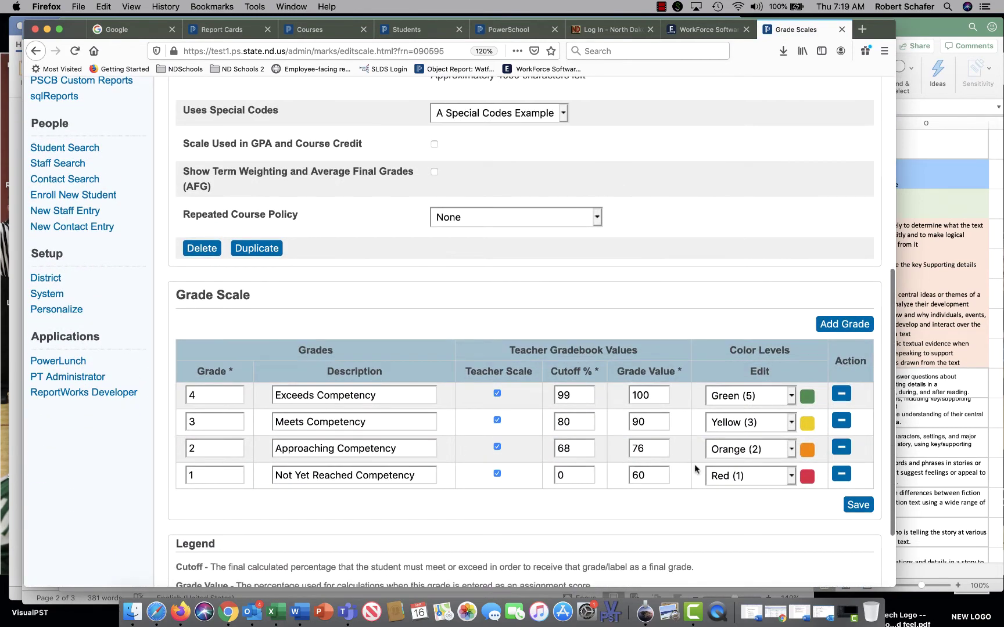
click(54, 279)
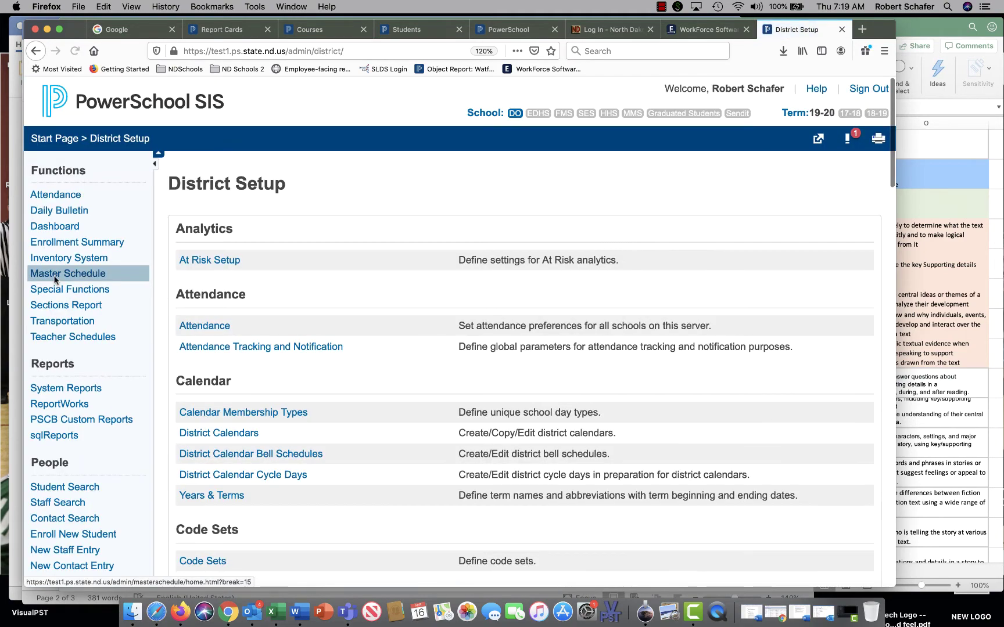
scroll(345, 337, down, 6)
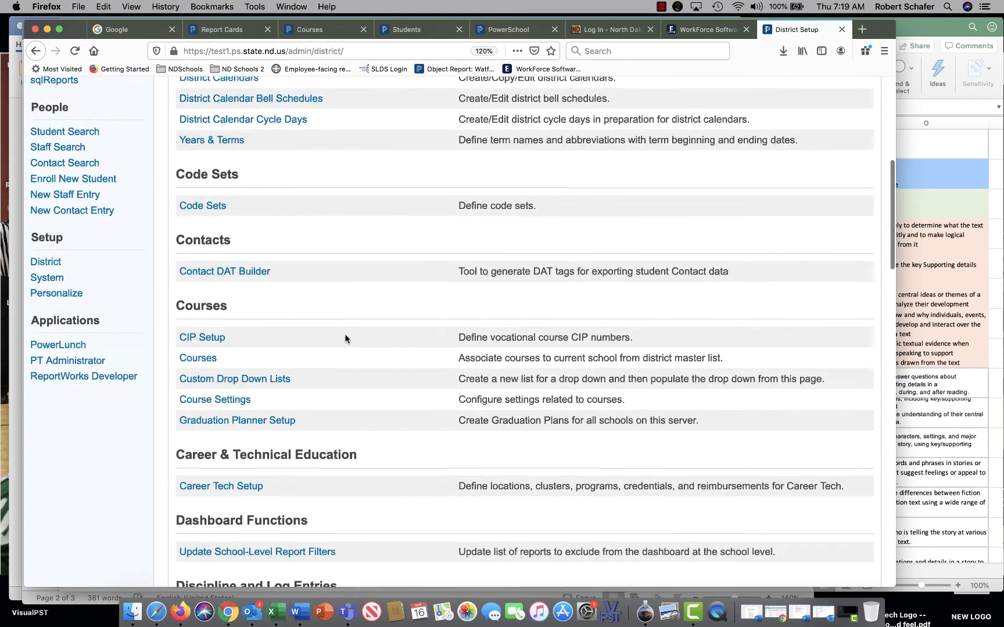
scroll(345, 339, down, 15)
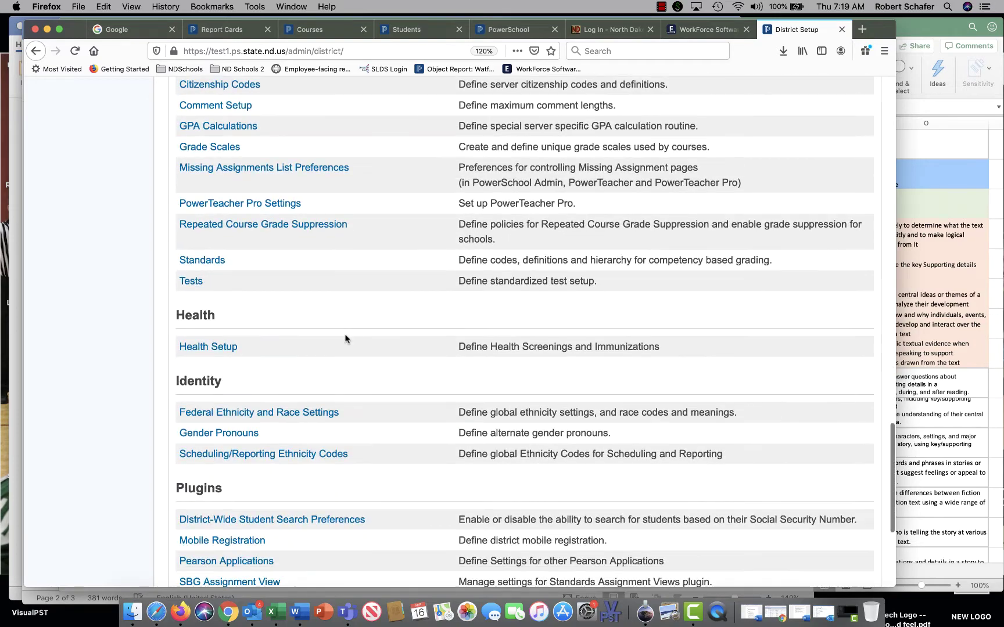
Step: Find conversion scale 4087 under Standards > Conversion Scales and compare it with cell I2
click(201, 261)
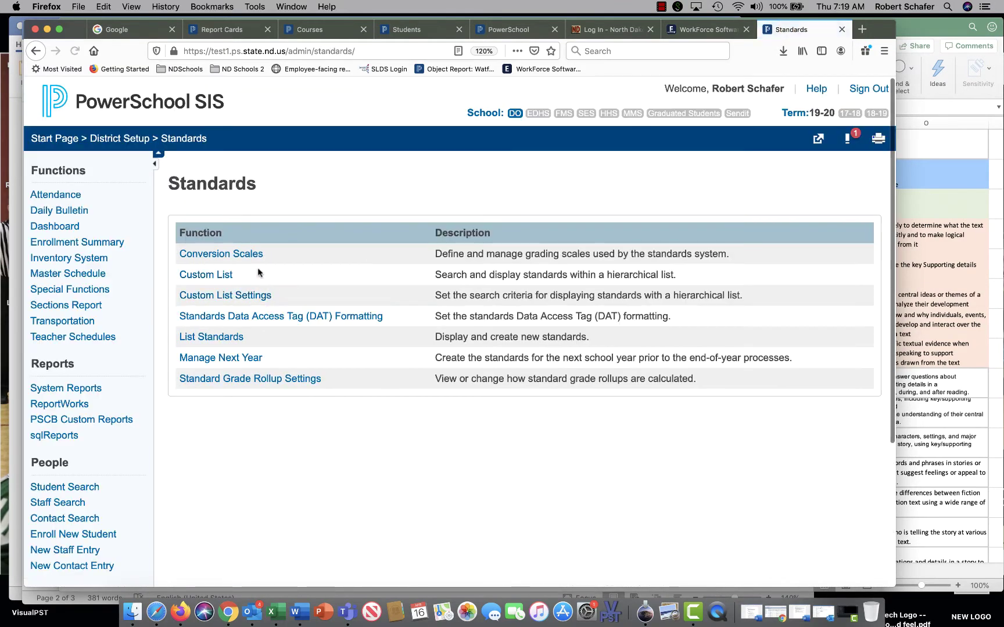
click(226, 256)
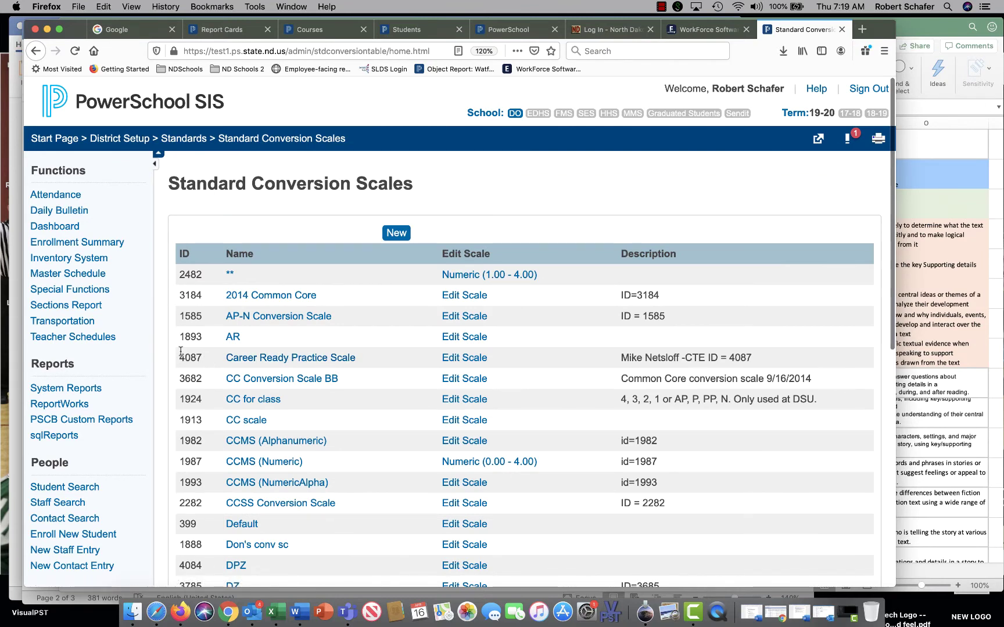
click(949, 176)
click(648, 175)
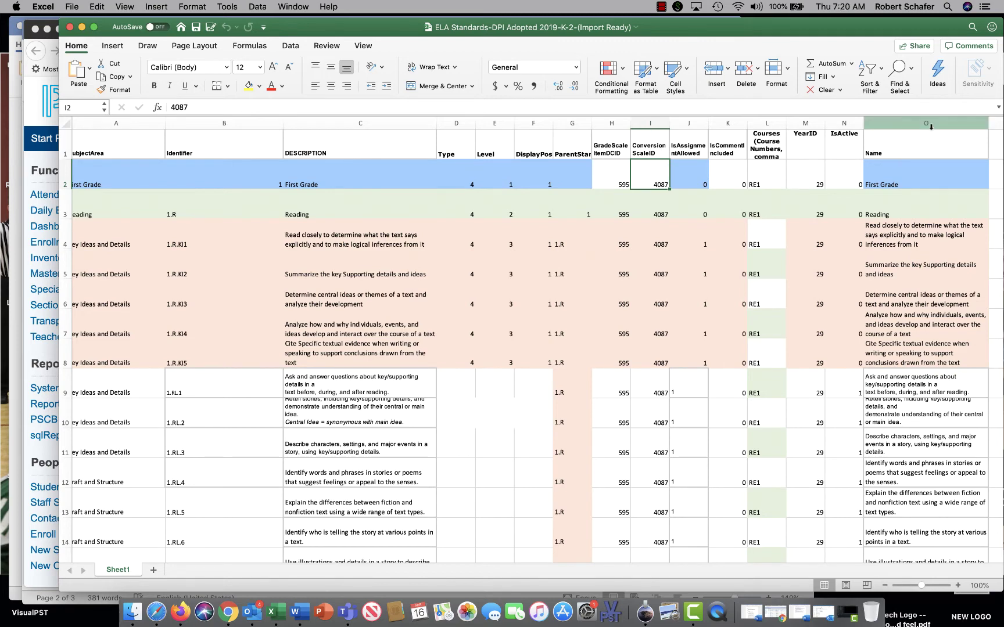
scroll(920, 261, down, 6)
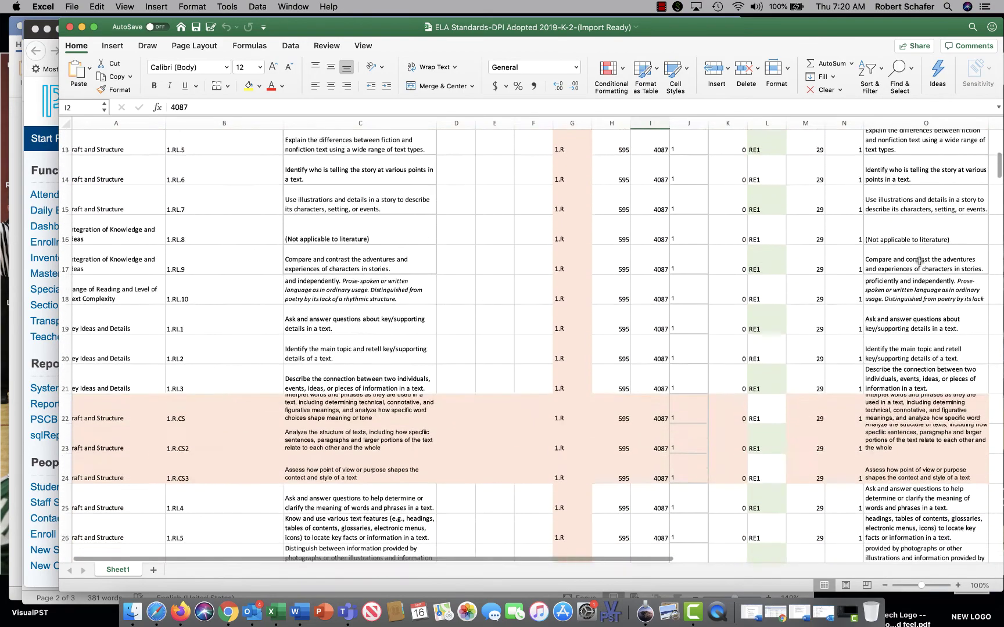
scroll(919, 262, up, 2)
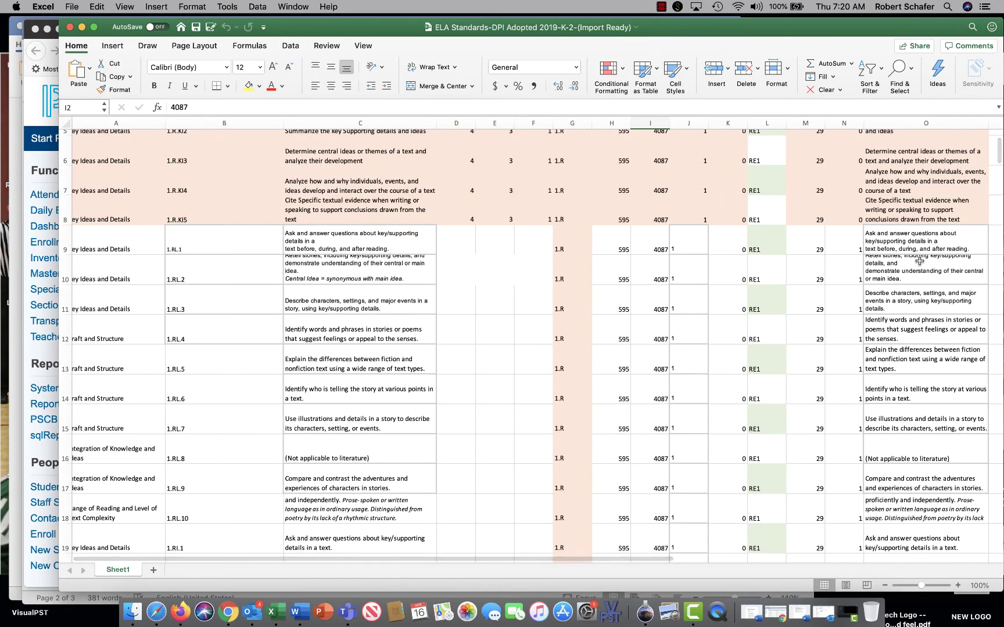
scroll(919, 261, up, 3)
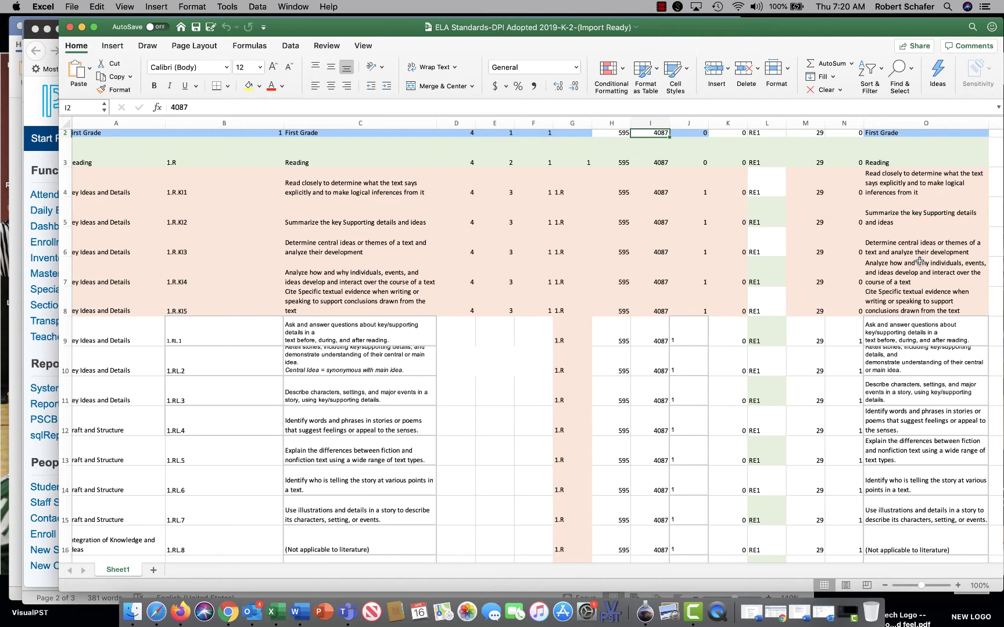
scroll(919, 261, up, 1)
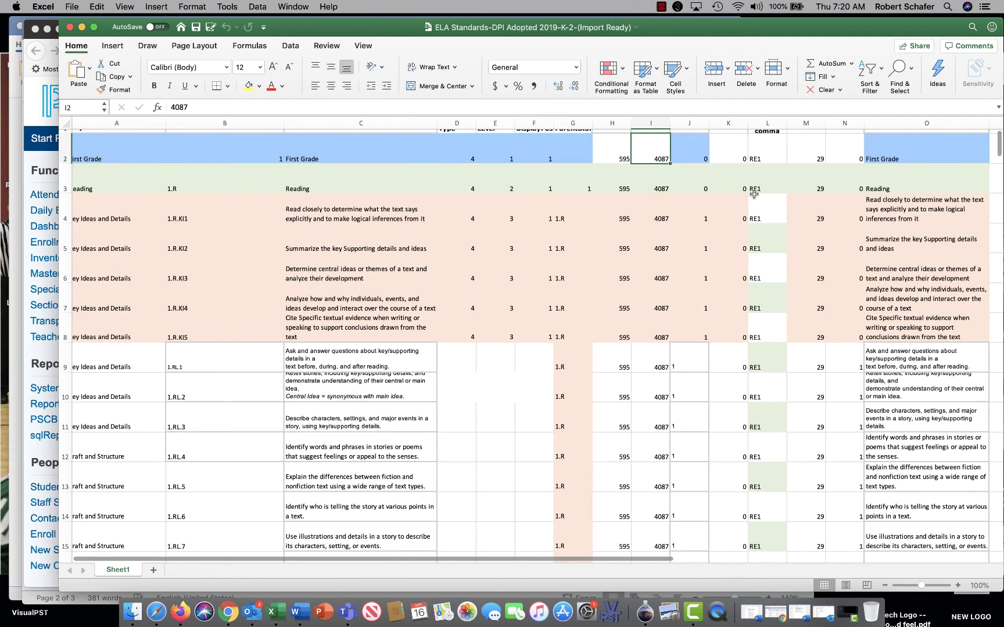
scroll(741, 193, up, 1)
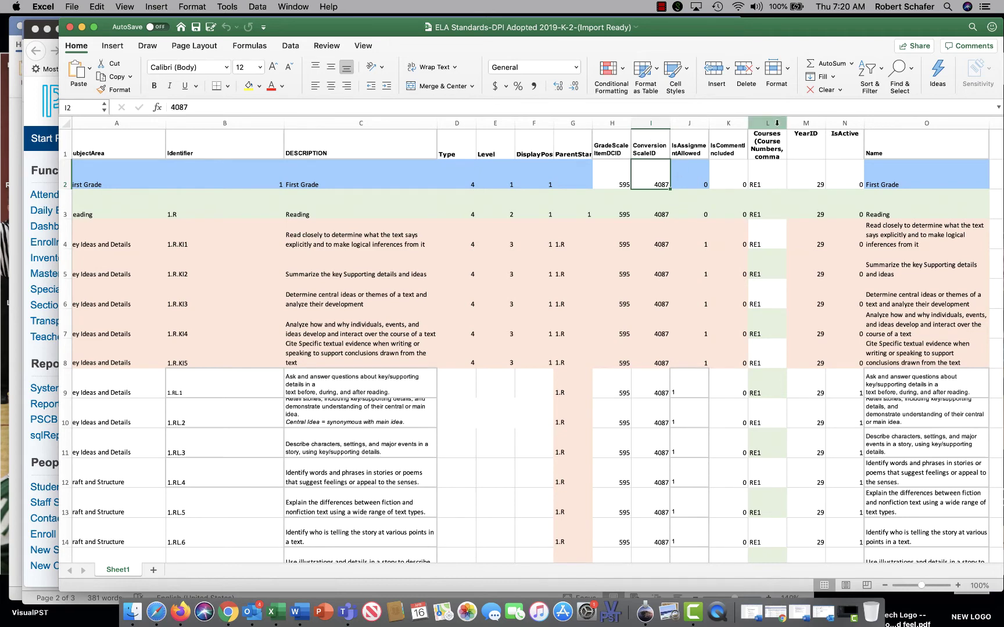
click(776, 123)
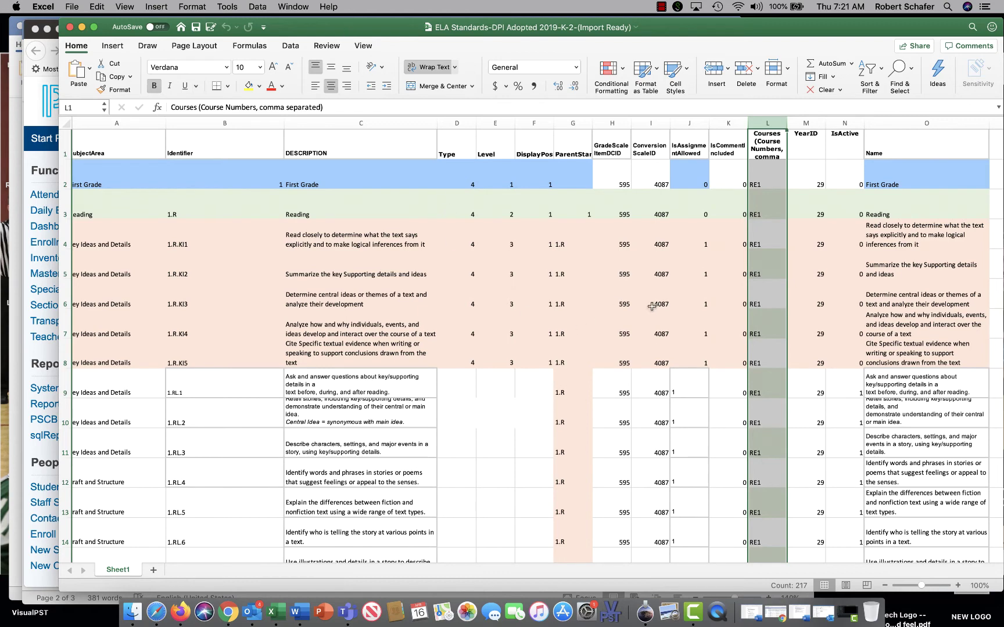
Step: Save As in Tab delimited Text (.txt) format, accepting the unsupported-features warning
click(73, 7)
click(363, 207)
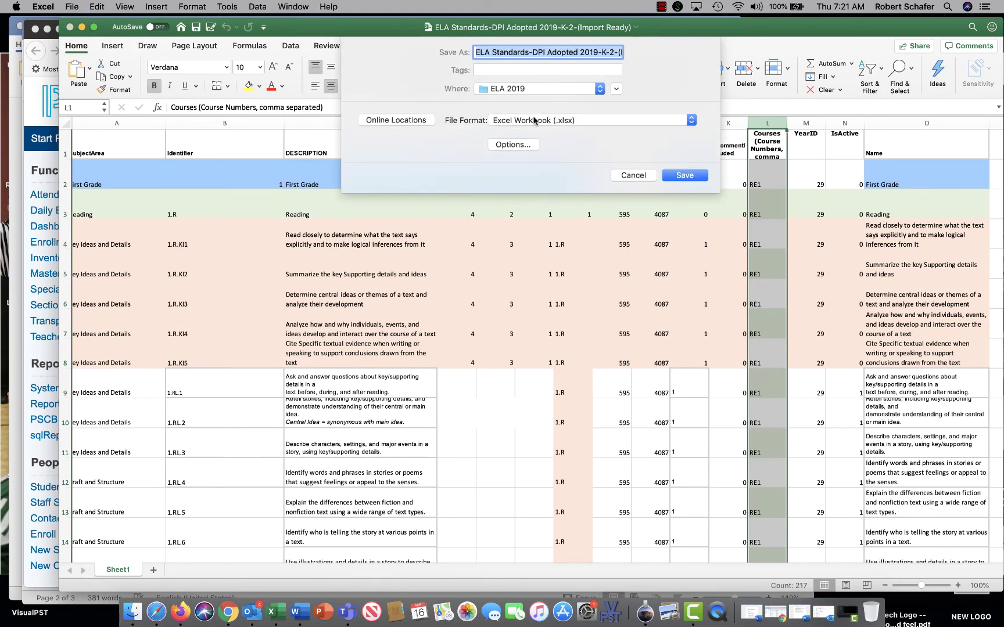
click(534, 121)
click(551, 274)
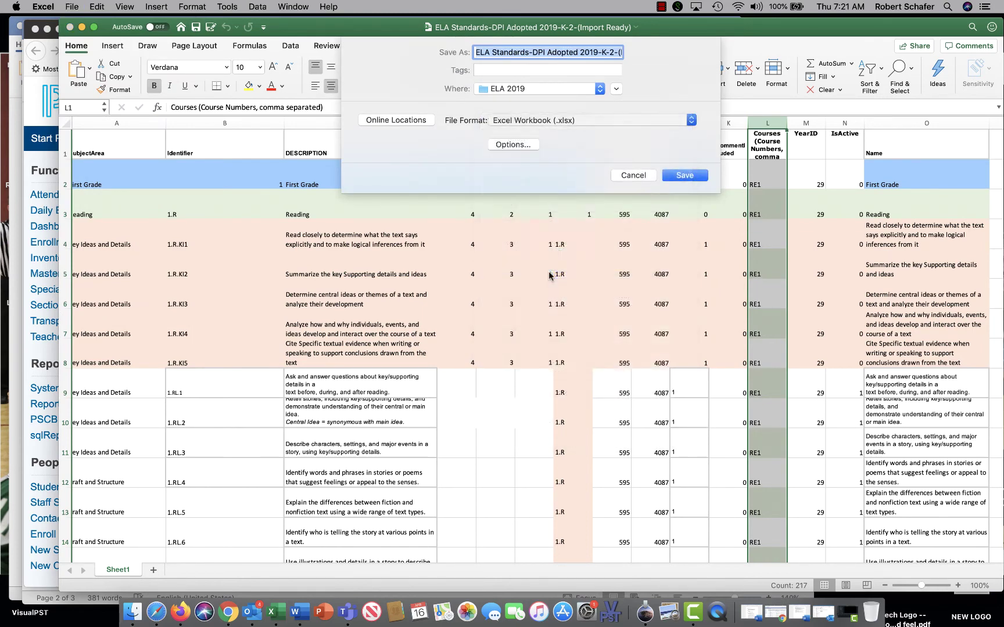
click(684, 174)
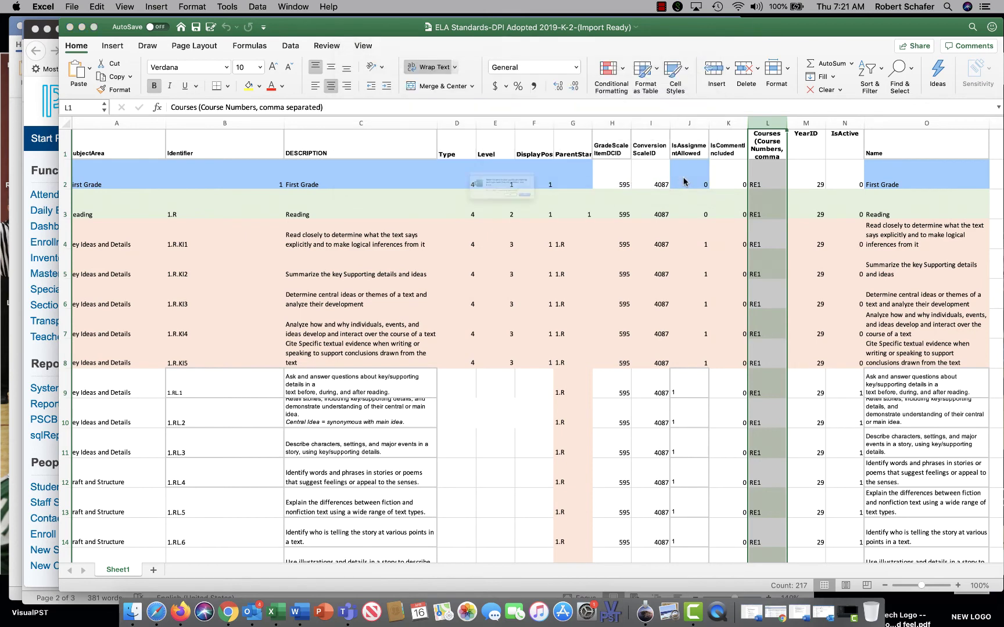
click(601, 219)
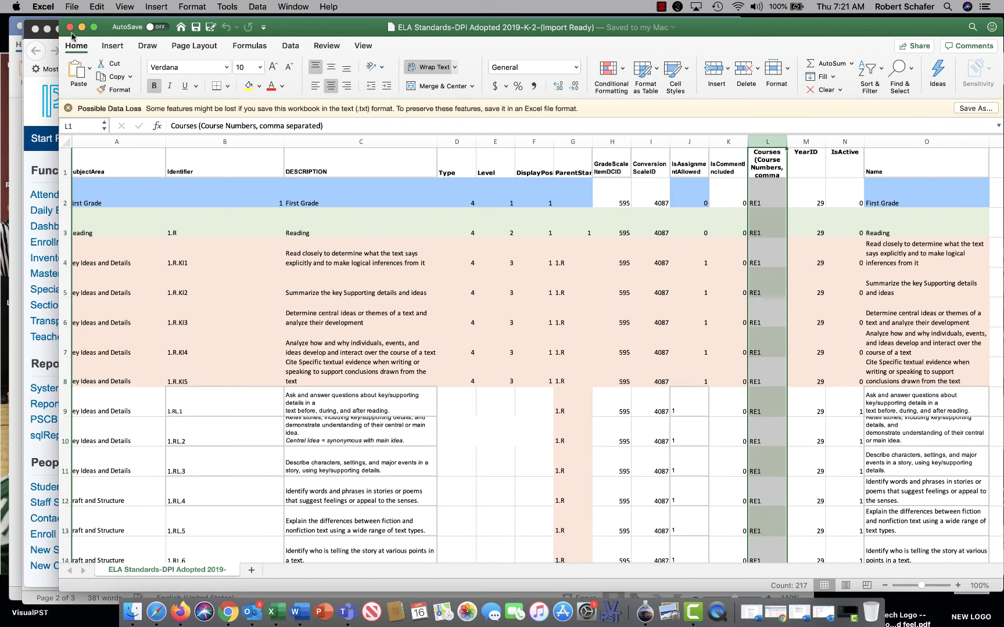
Step: Go from the Start Page through Special Functions and Importing & Exporting to Data Import Manager
click(51, 240)
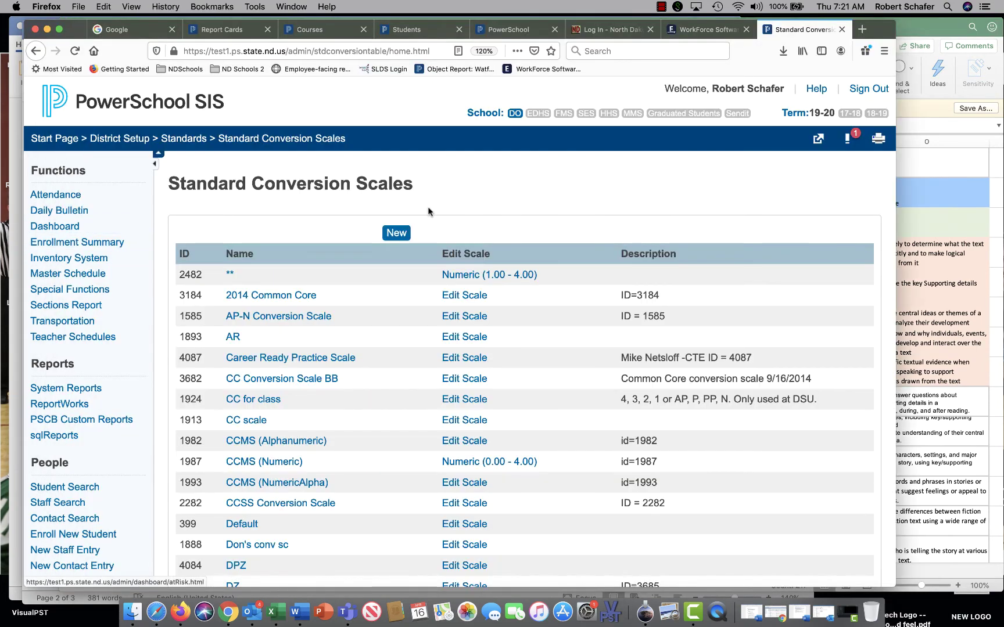
click(54, 138)
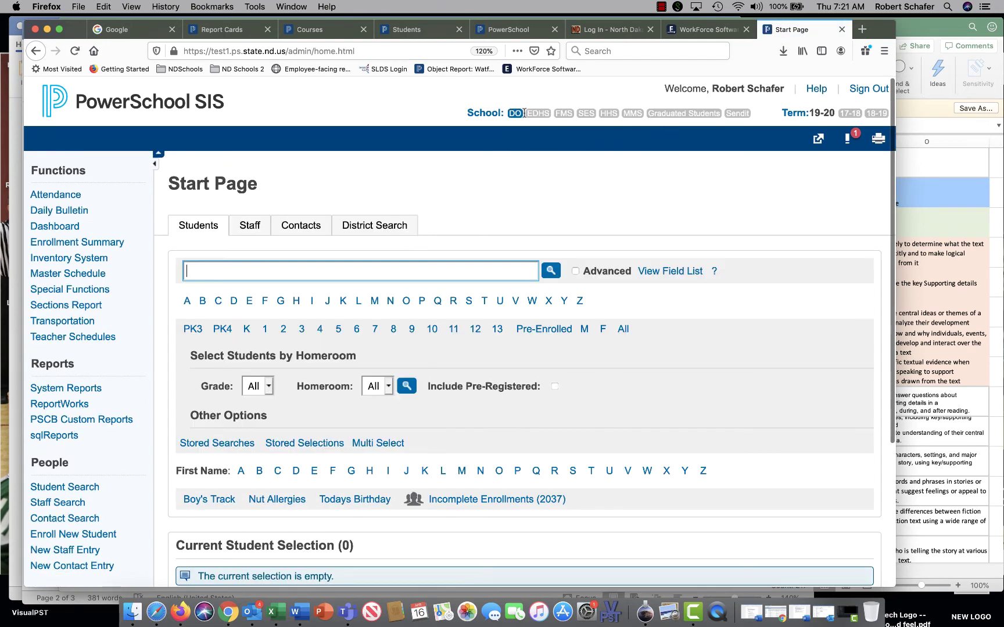
scroll(151, 314, down, 1)
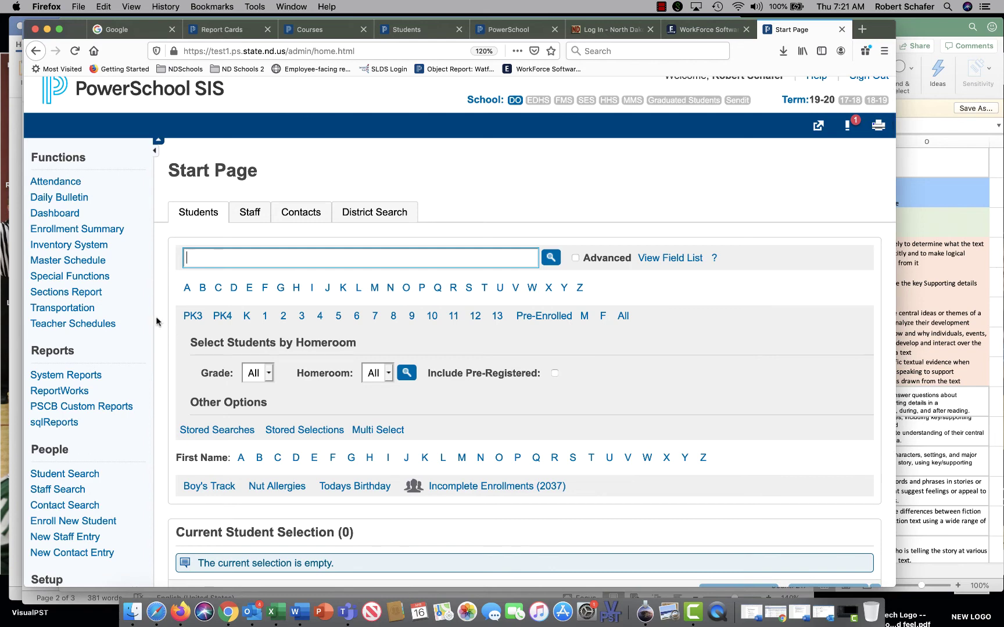
click(99, 285)
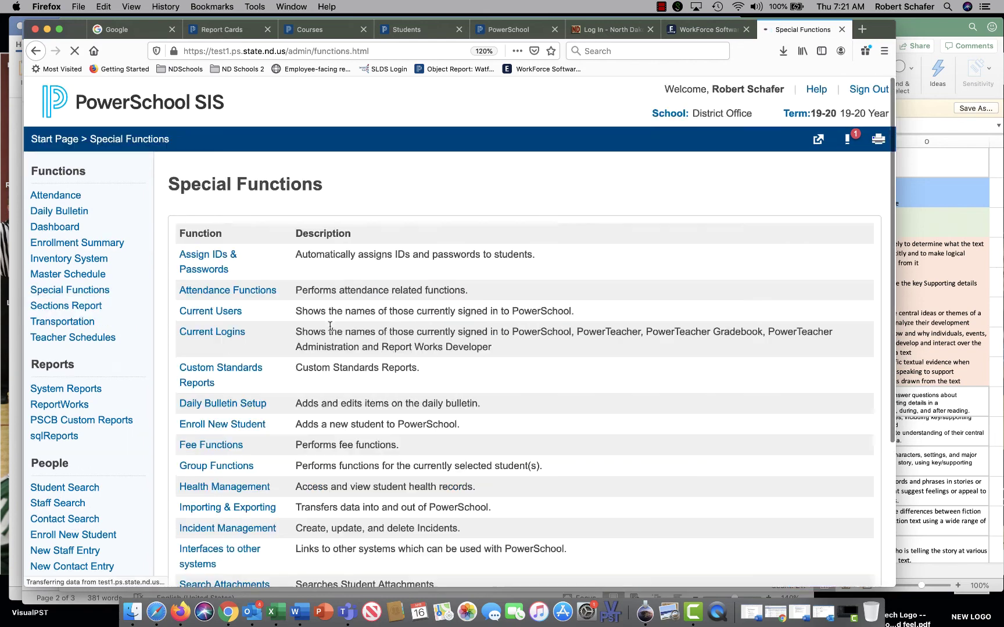
scroll(332, 327, down, 2)
scroll(332, 327, down, 3)
click(235, 400)
click(232, 371)
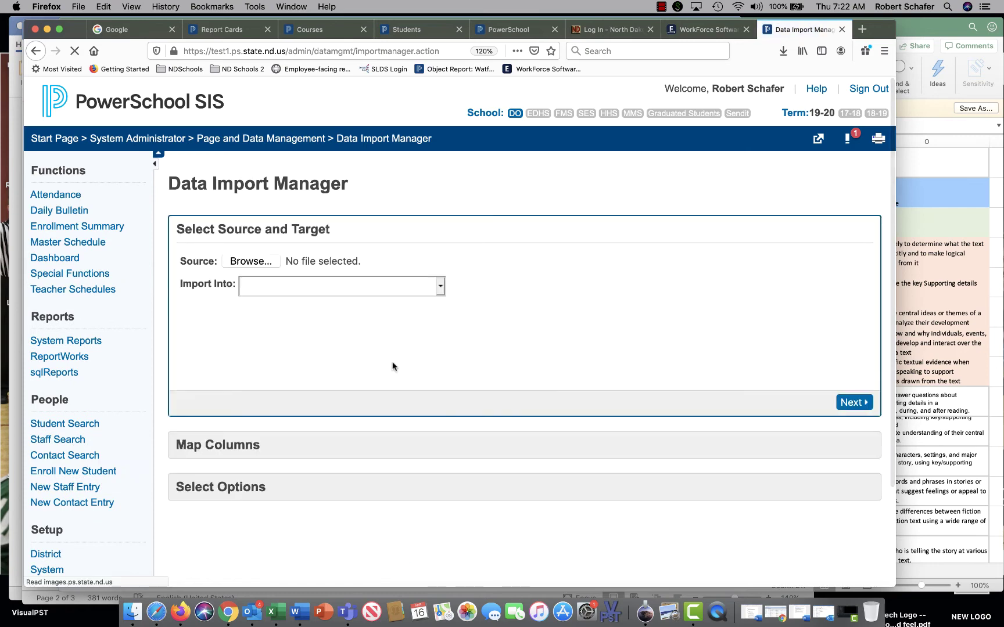
Step: Choose ELA Standards-DPI Adopted 2019-K-2-(Import Ready).txt as source, importing into Standards: District List
click(259, 262)
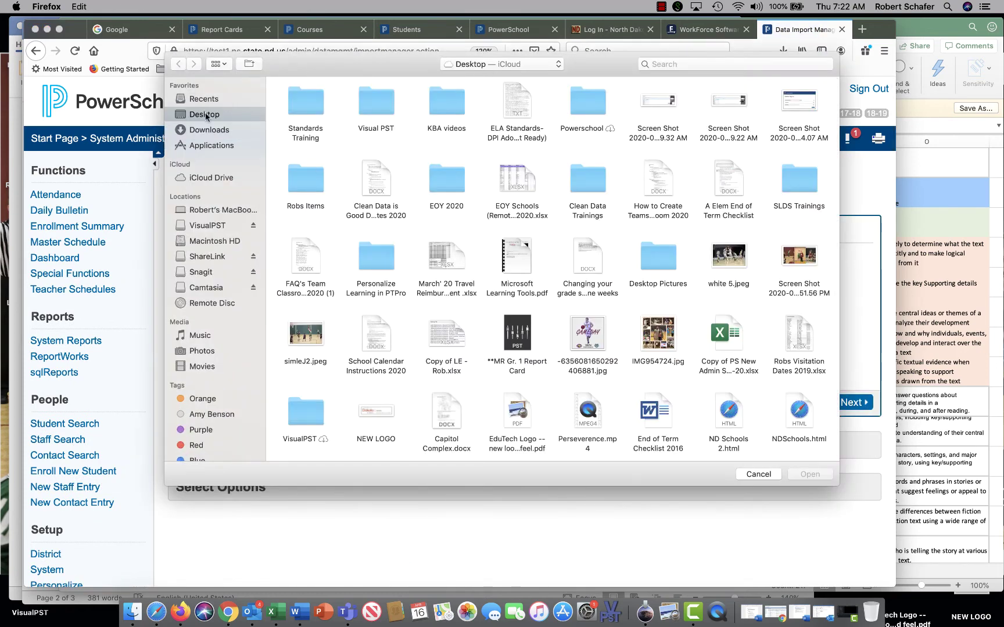
double_click(502, 106)
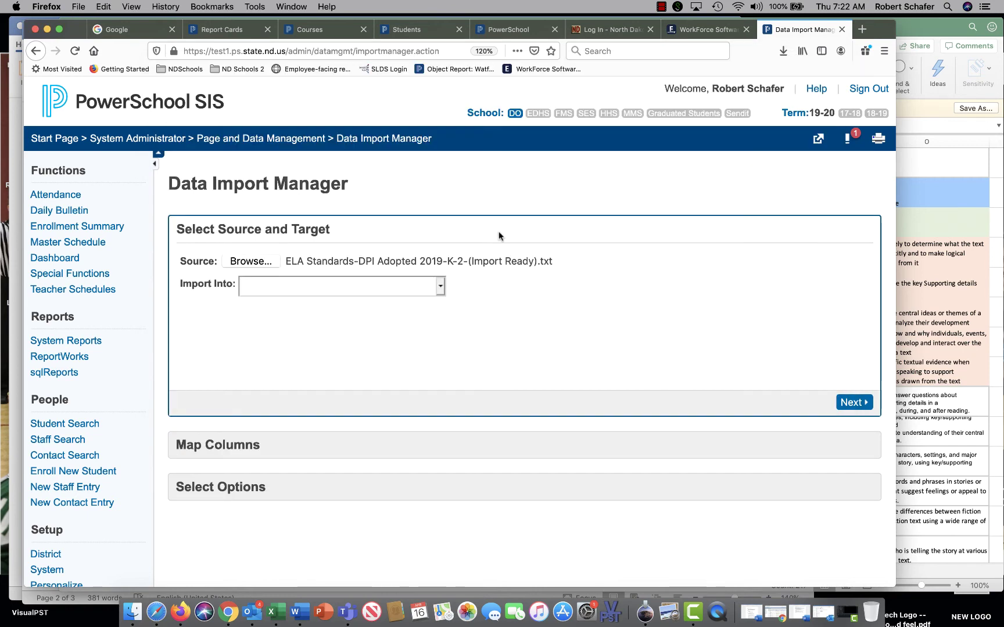
click(441, 286)
scroll(372, 378, down, 5)
scroll(372, 379, down, 10)
scroll(371, 376, down, 2)
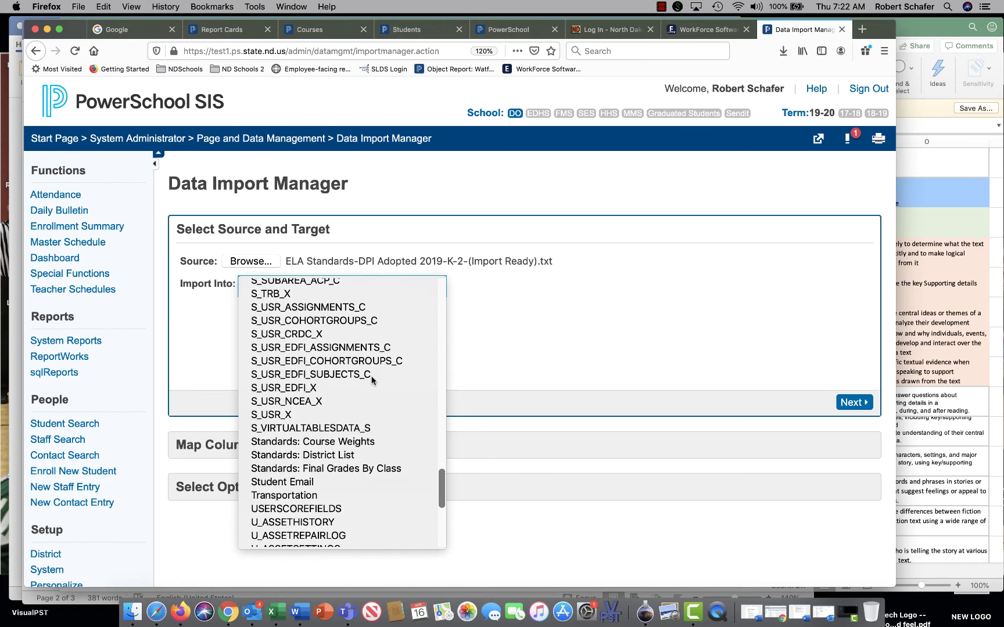
click(358, 458)
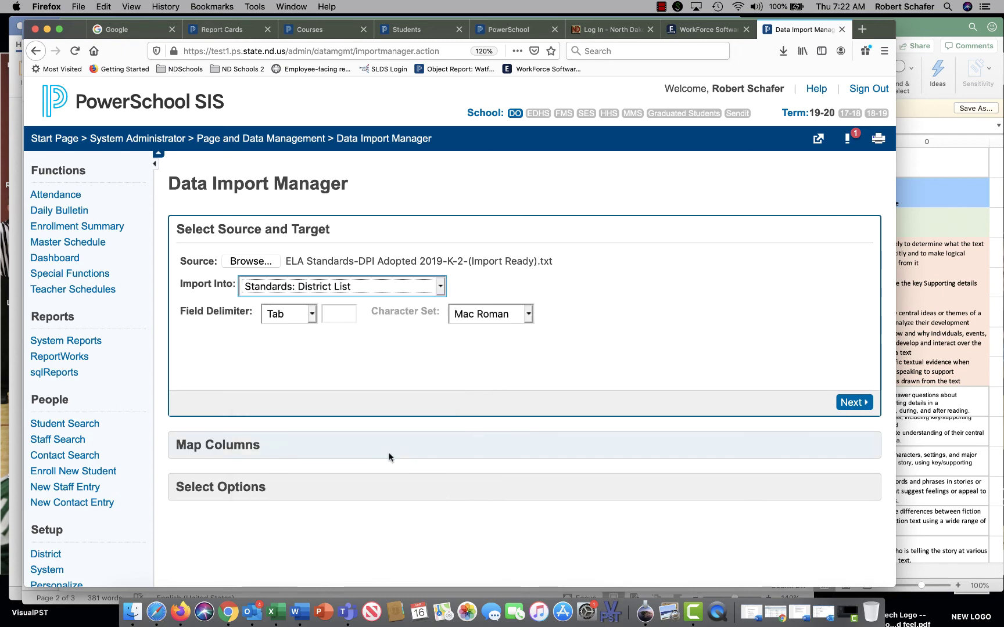
Step: In Map Columns, set the Courses column to PrimaryCourses and continue to Select Options
click(845, 404)
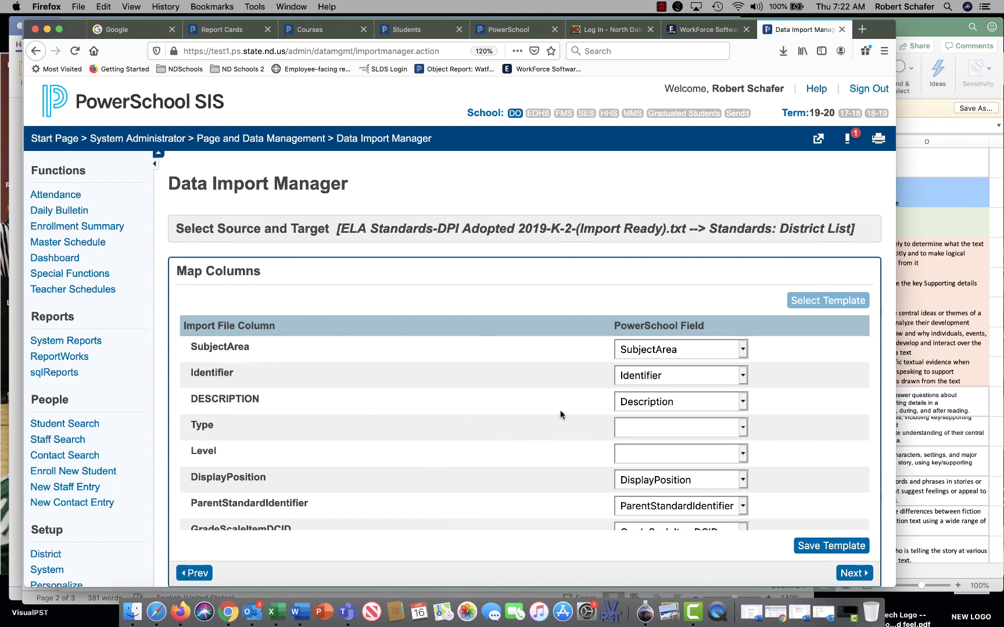
scroll(560, 414, down, 3)
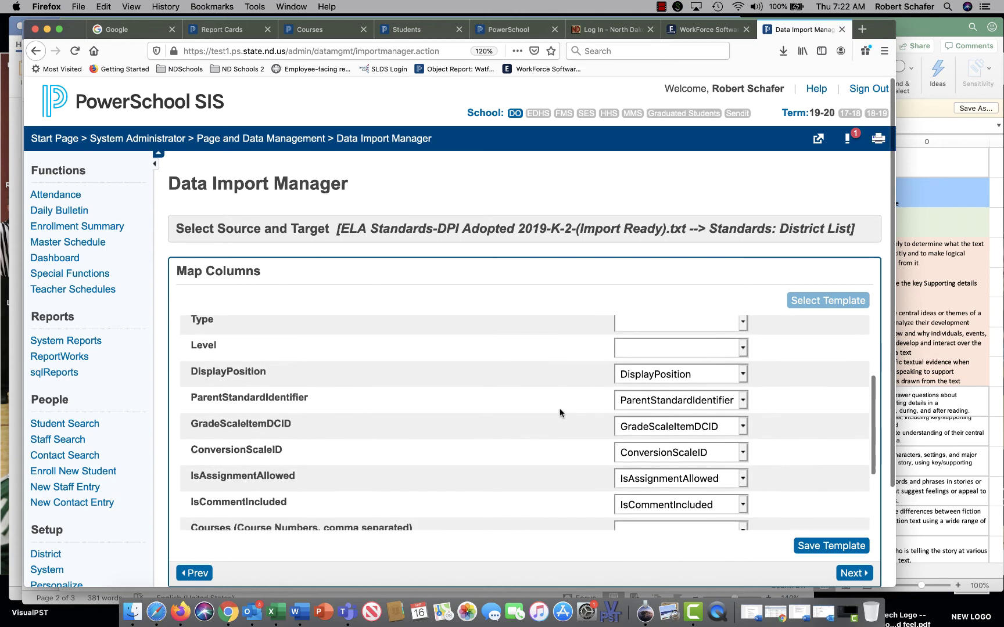
scroll(560, 413, down, 3)
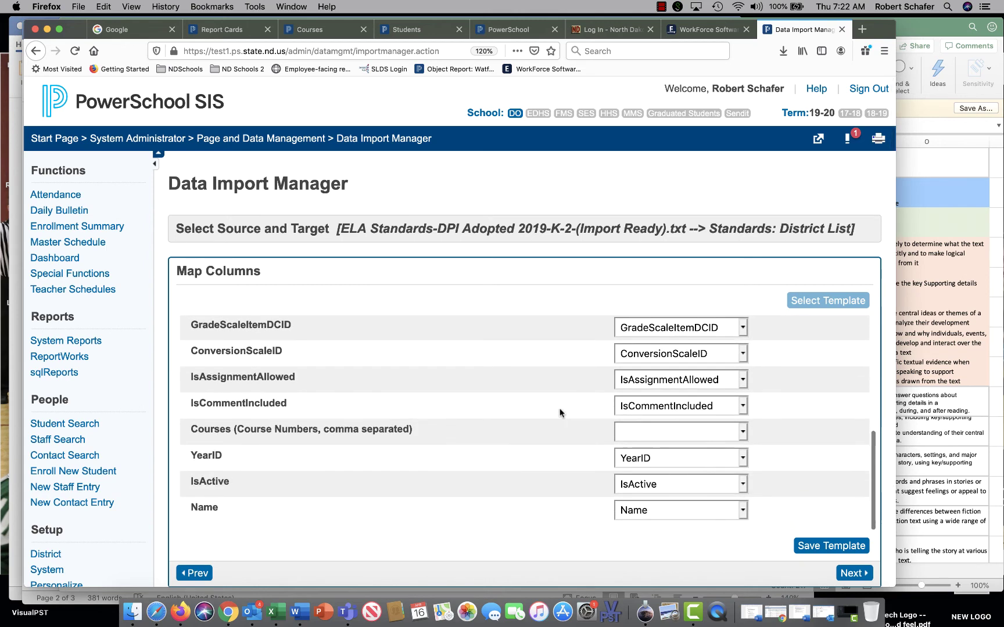
click(742, 433)
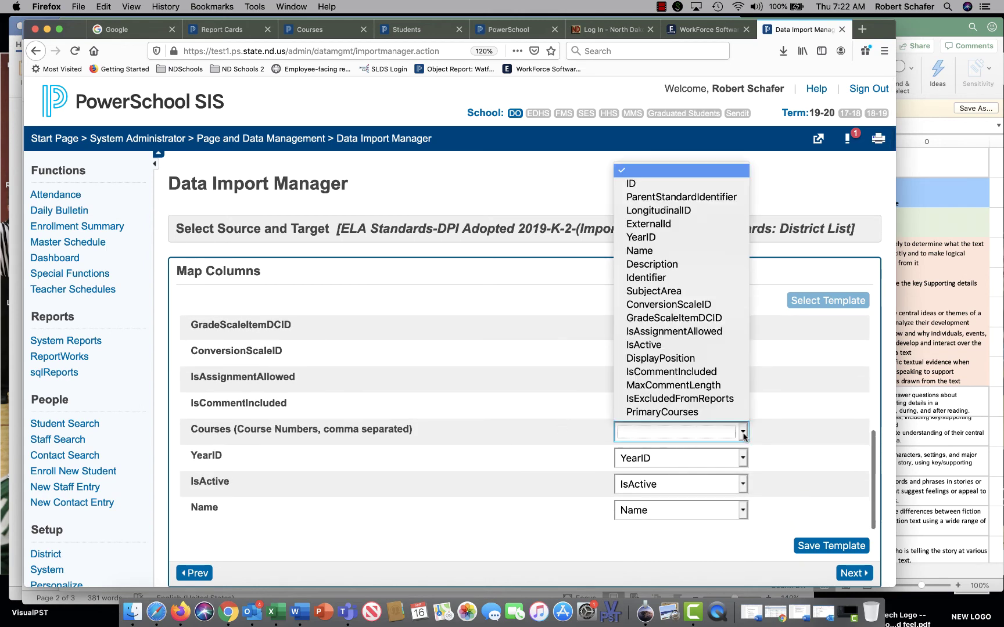
click(699, 413)
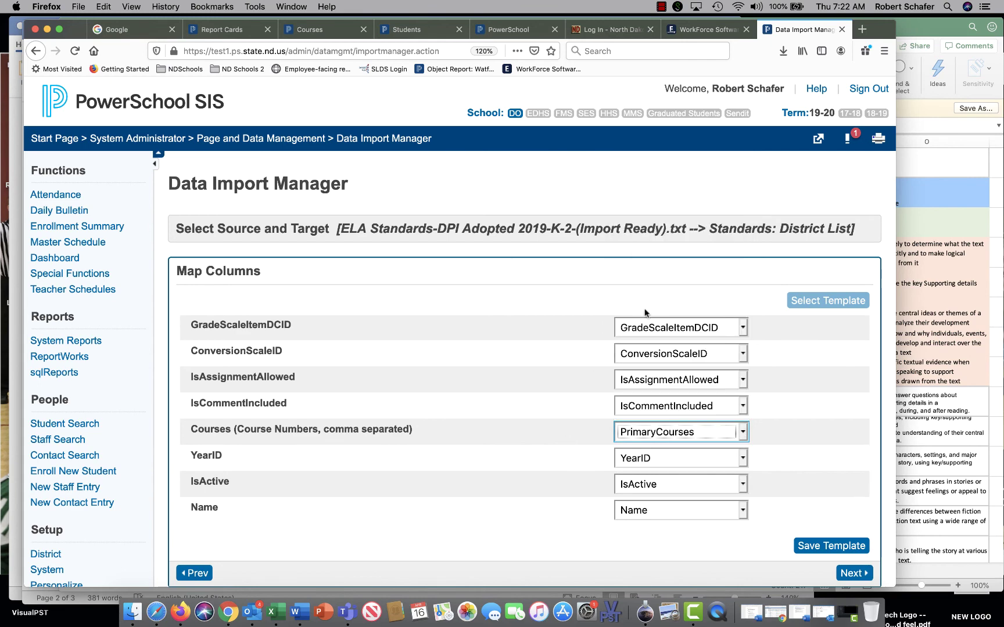
scroll(610, 390, up, 10)
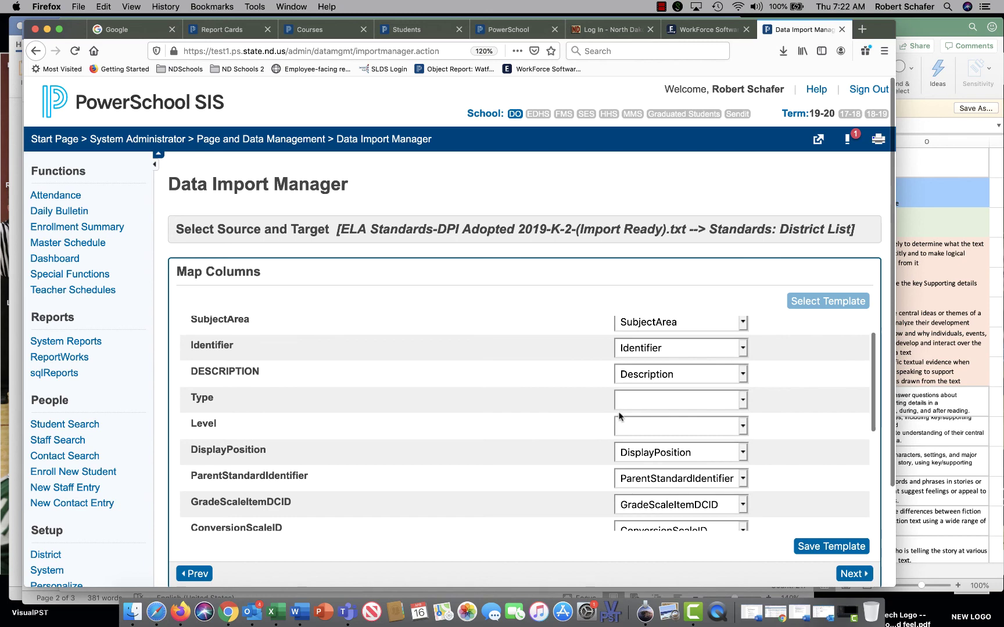
scroll(578, 417, down, 5)
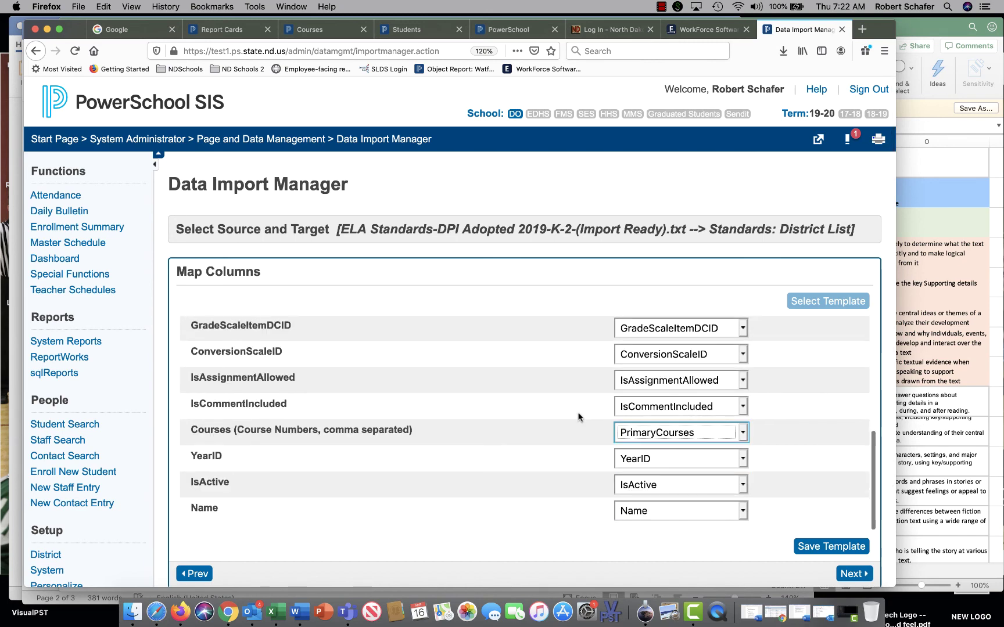
click(852, 574)
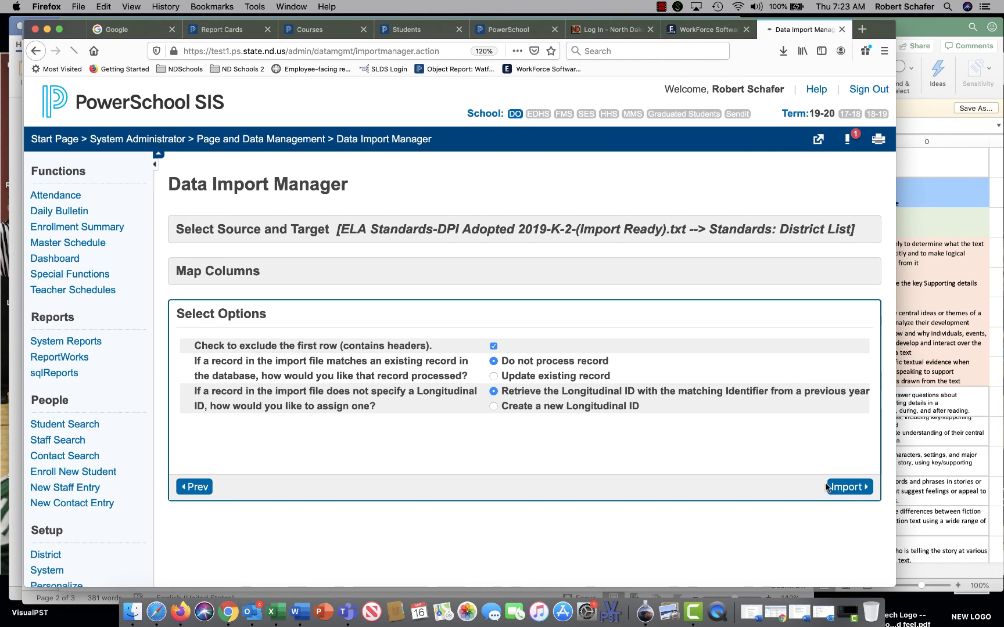
Step: Run the import with the first row excluded and matching records set to Do not process
click(839, 488)
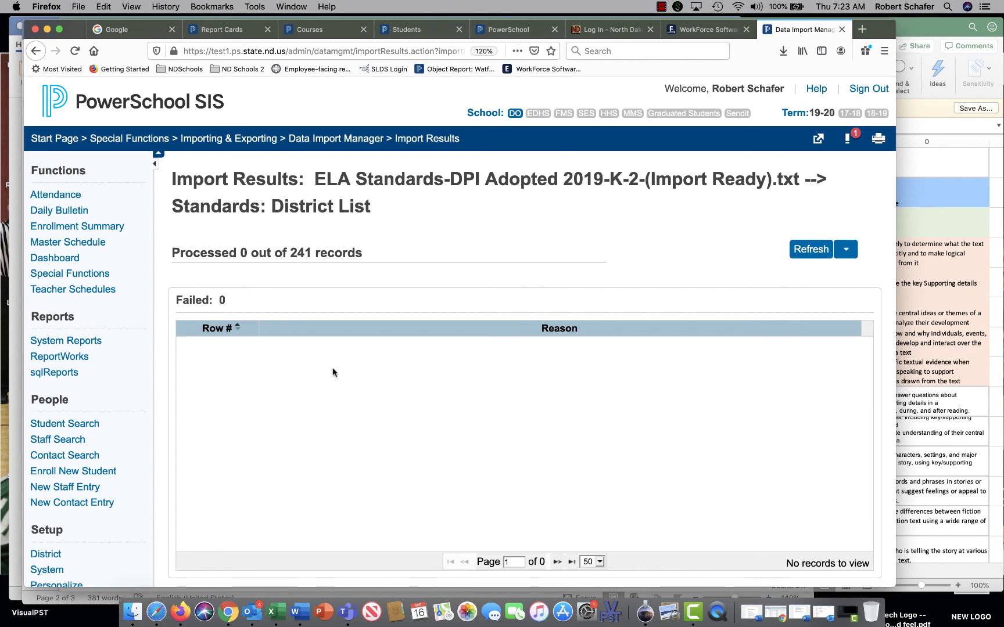
Step: Check the Import Results showing 0 of 241 records processed, then return to the Excel workbook
scroll(272, 365, down, 10)
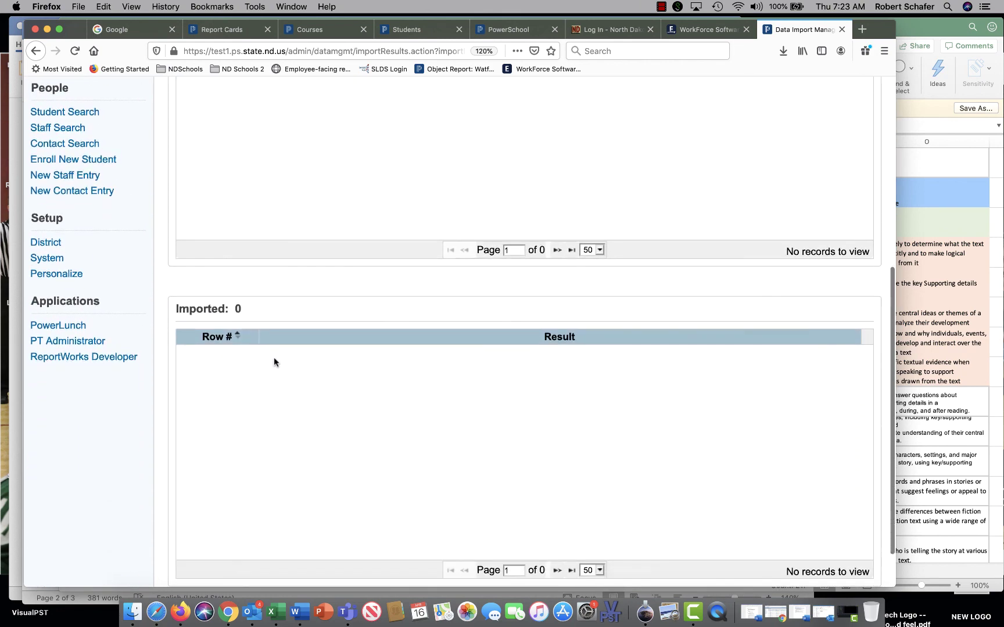
scroll(273, 363, up, 10)
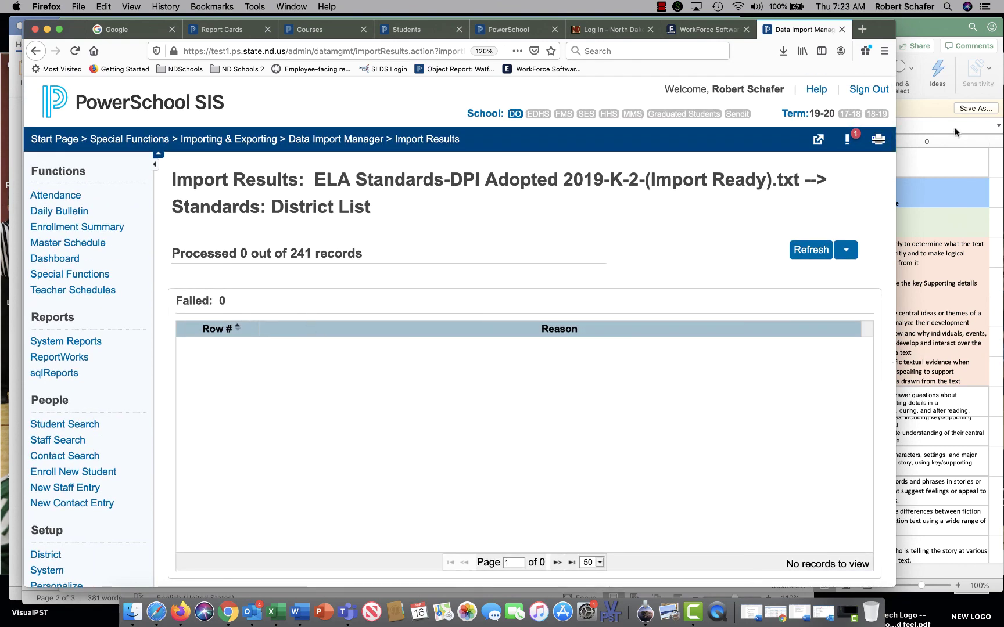
key(super+Tab)
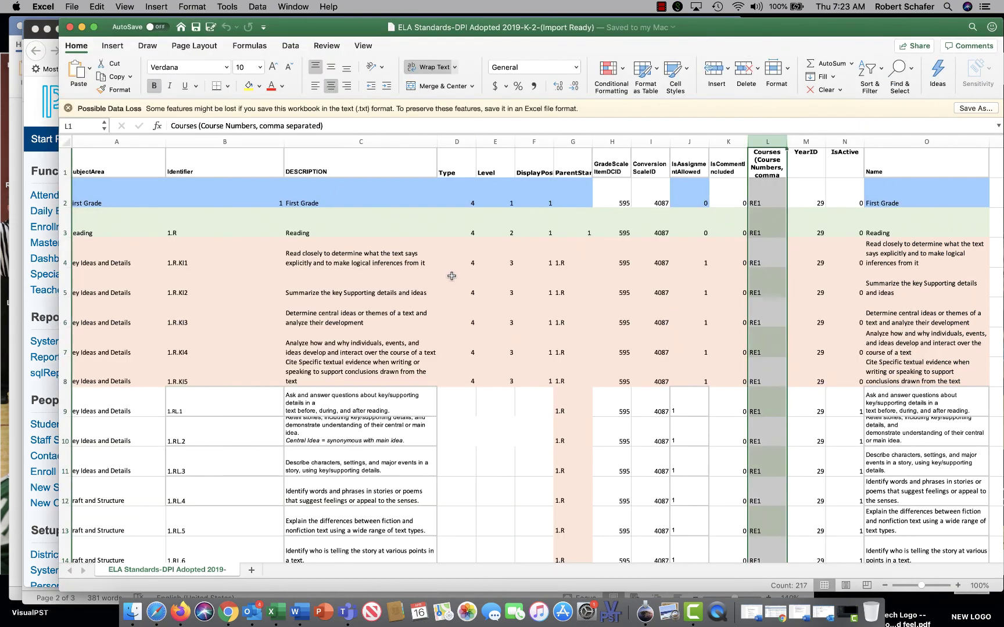